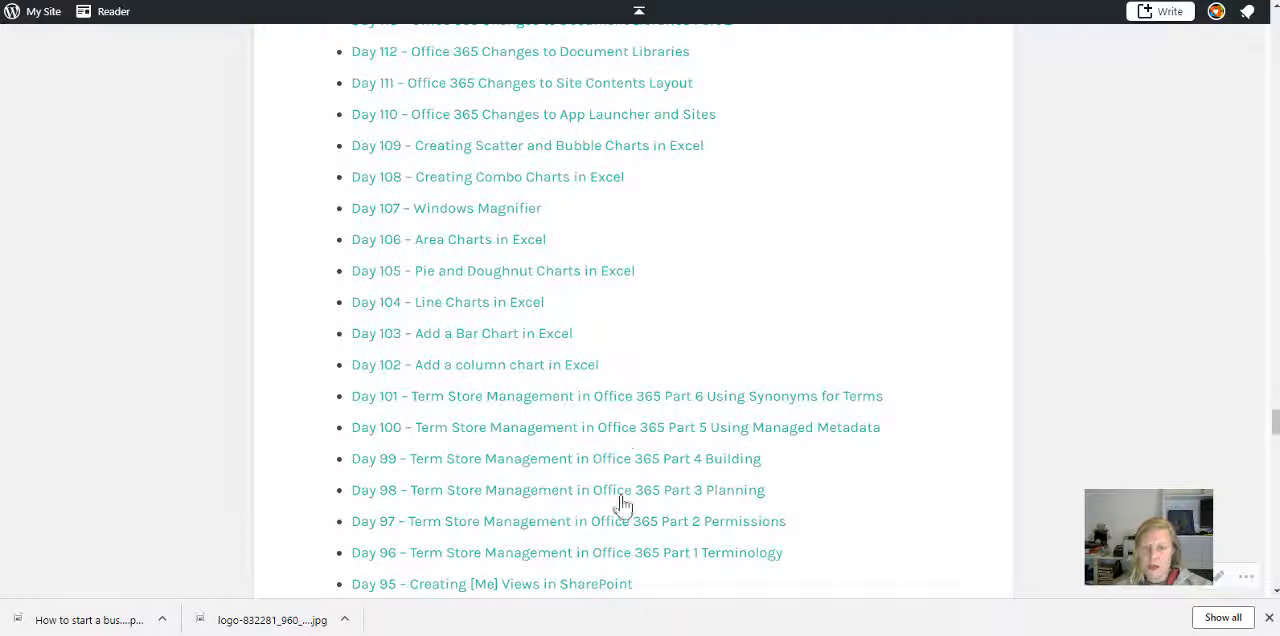
{"action": "left_click_drag", "start_coordinate": [306, 406], "coordinate": [851, 556]}
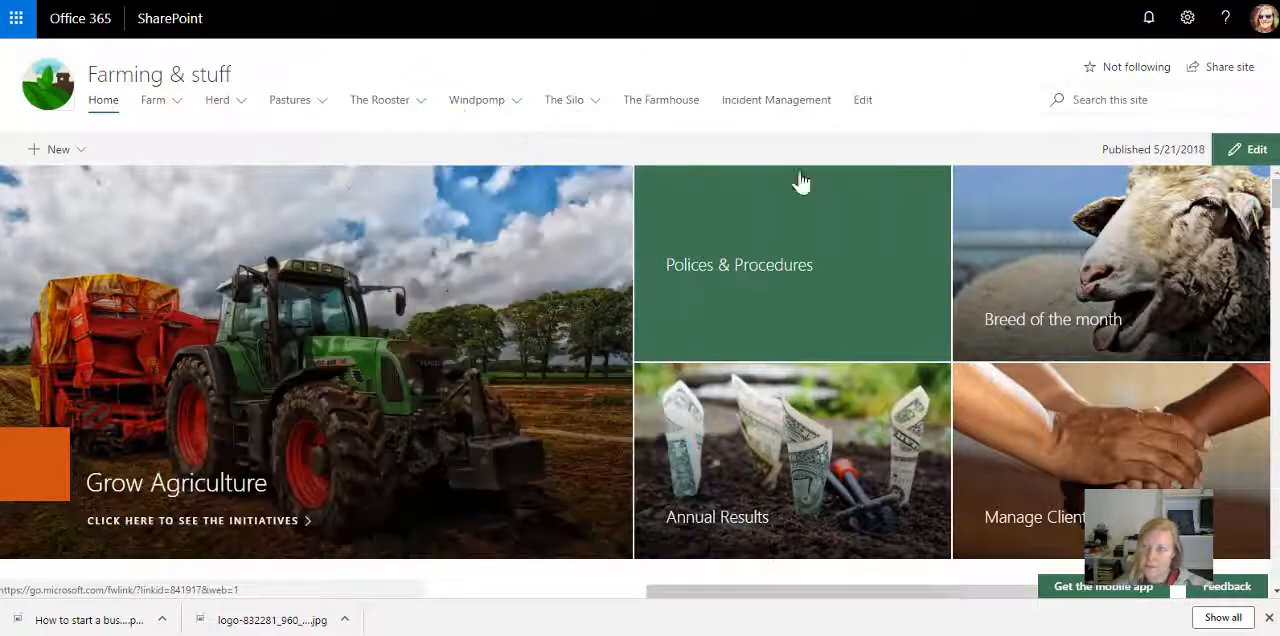
Step: Open the full site settings page of the Farming & stuff site by way of its site information
{"action": "left_click", "coordinate": [1188, 20]}
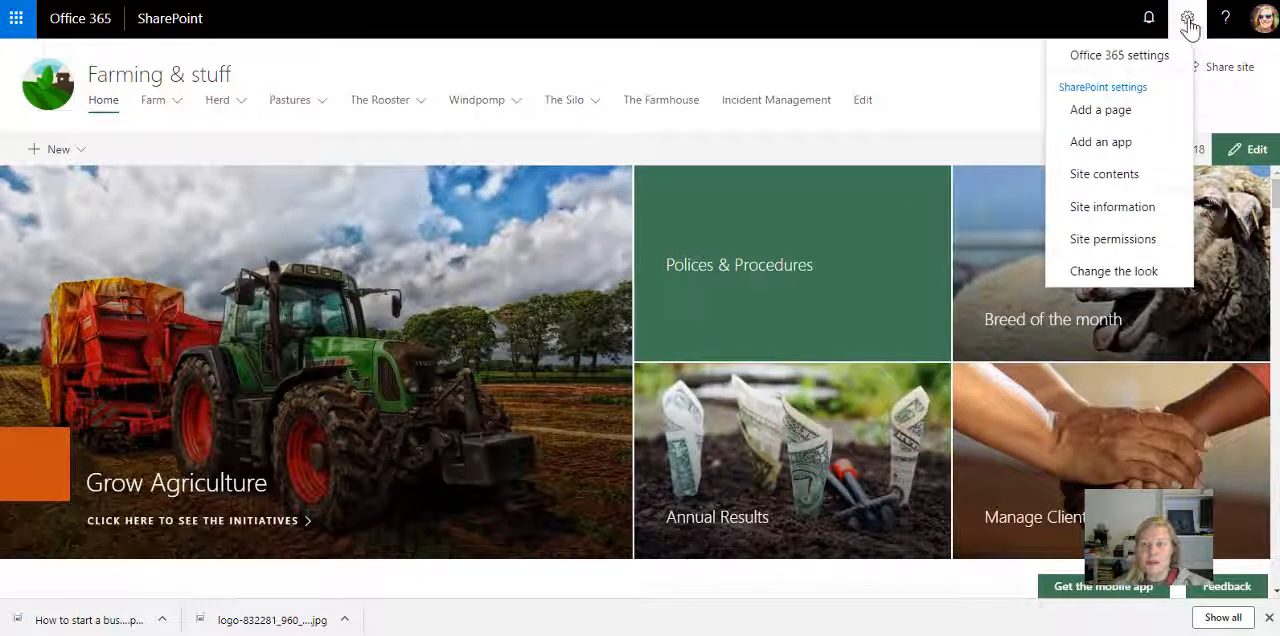
{"action": "left_click", "coordinate": [1110, 206]}
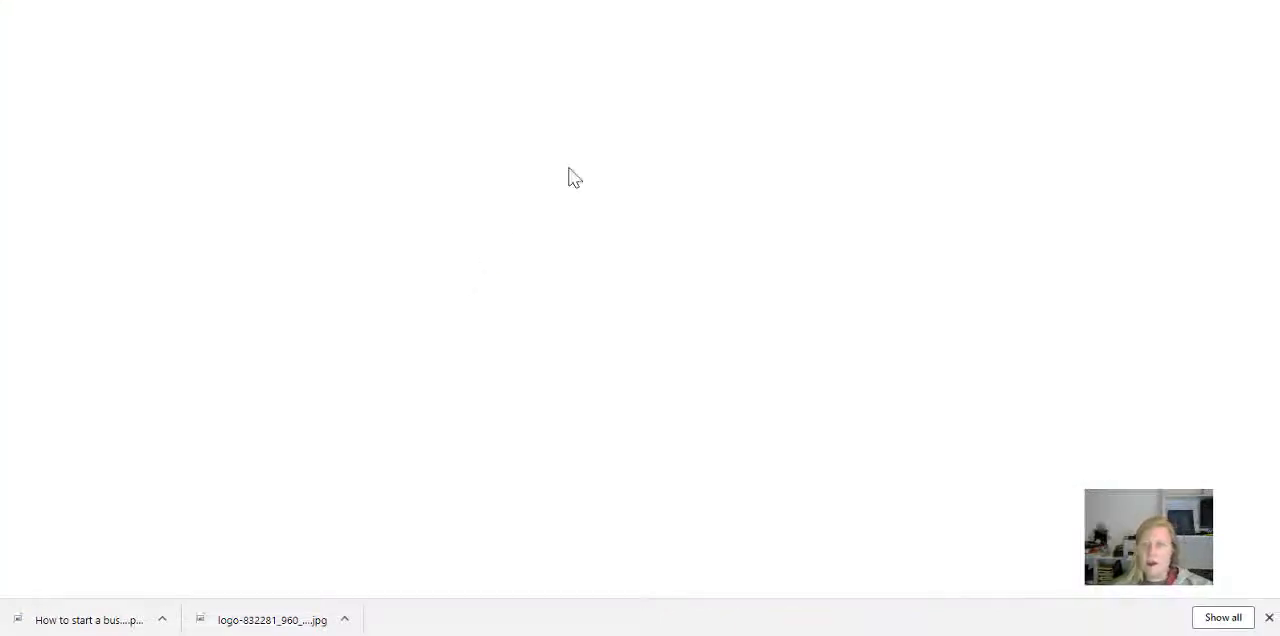
{"action": "scroll", "coordinate": [717, 289], "scroll_direction": "down", "scroll_amount": 3}
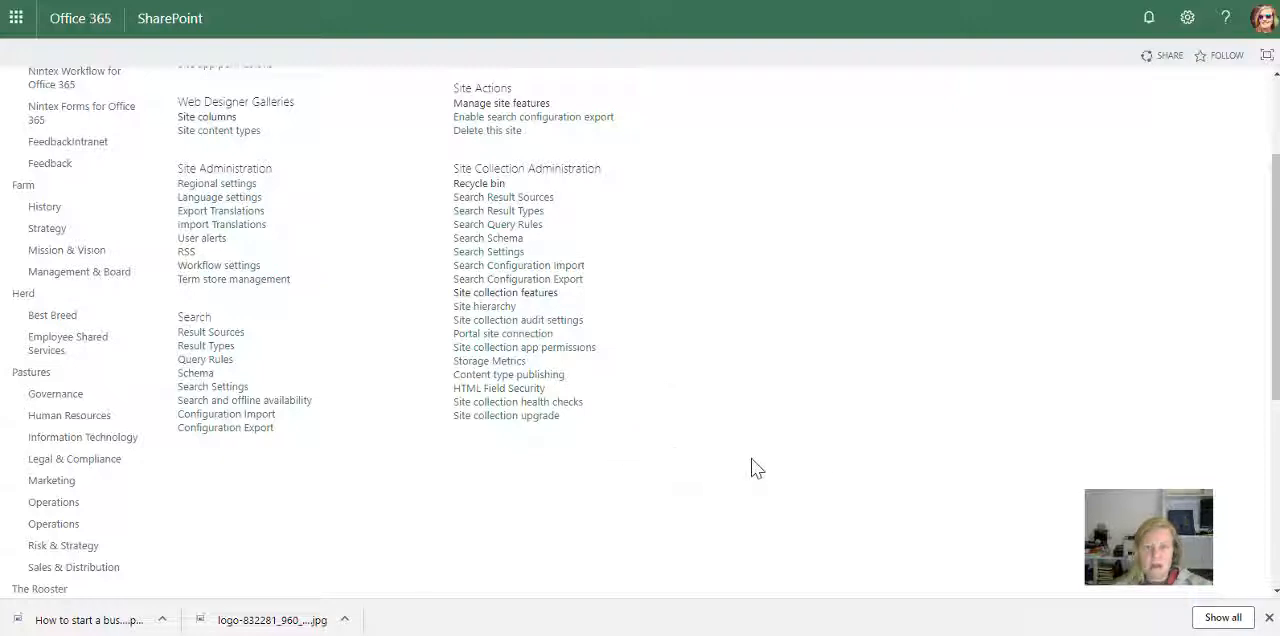
Step: Search the site settings page for "term" and open Term store management
{"action": "key", "text": "ctrl+a"}
{"action": "key", "text": "ctrl+f"}
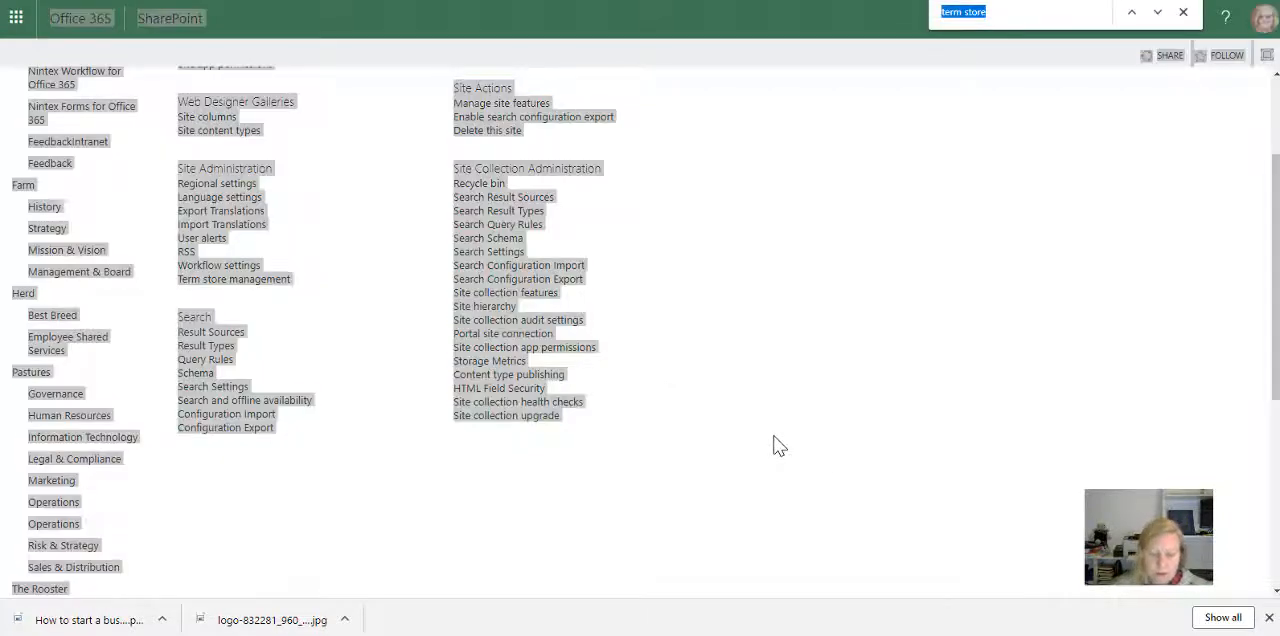
{"action": "type", "text": "term"}
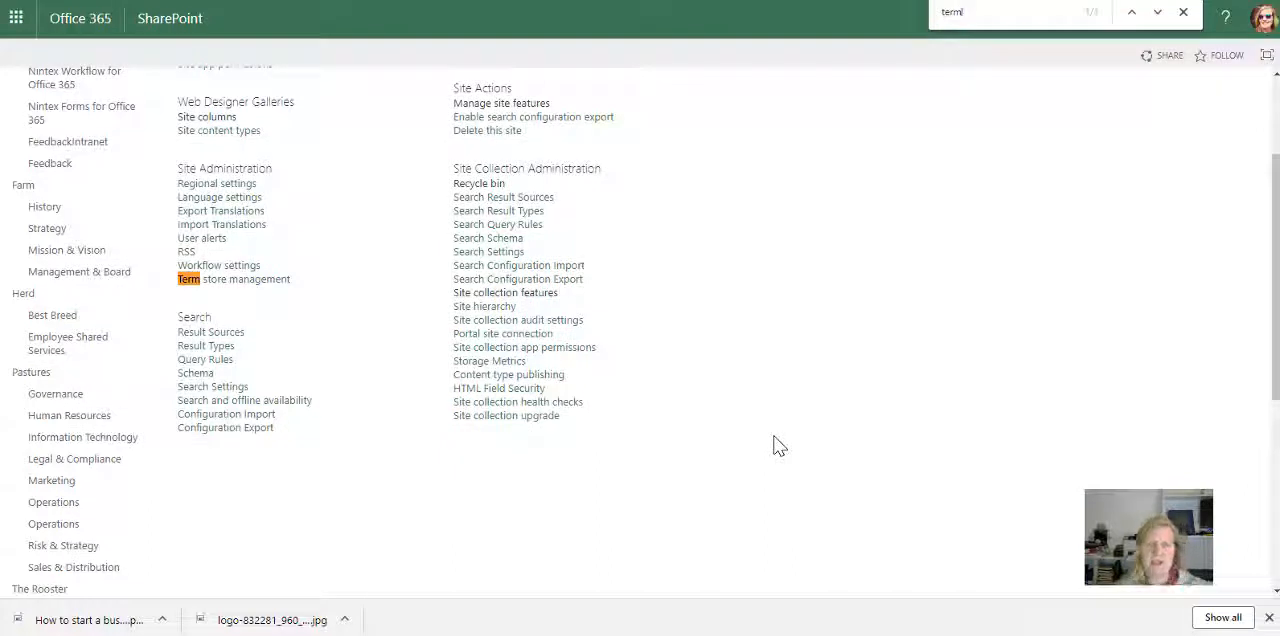
{"action": "left_click", "coordinate": [214, 288]}
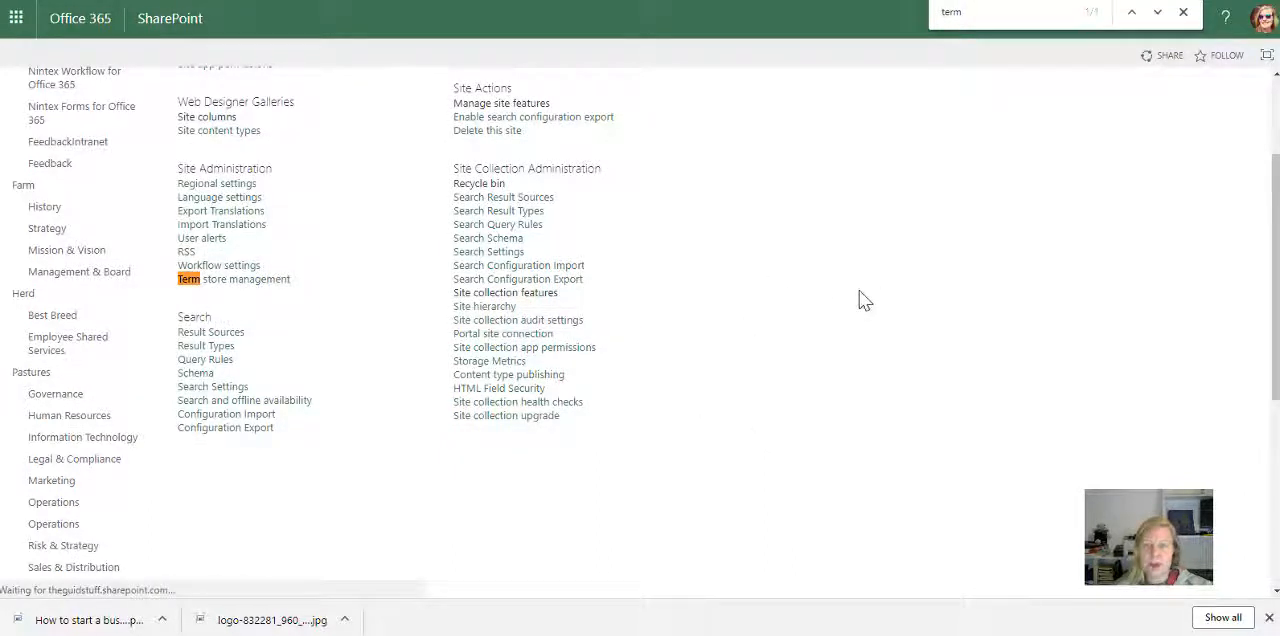
{"action": "key", "text": "Escape"}
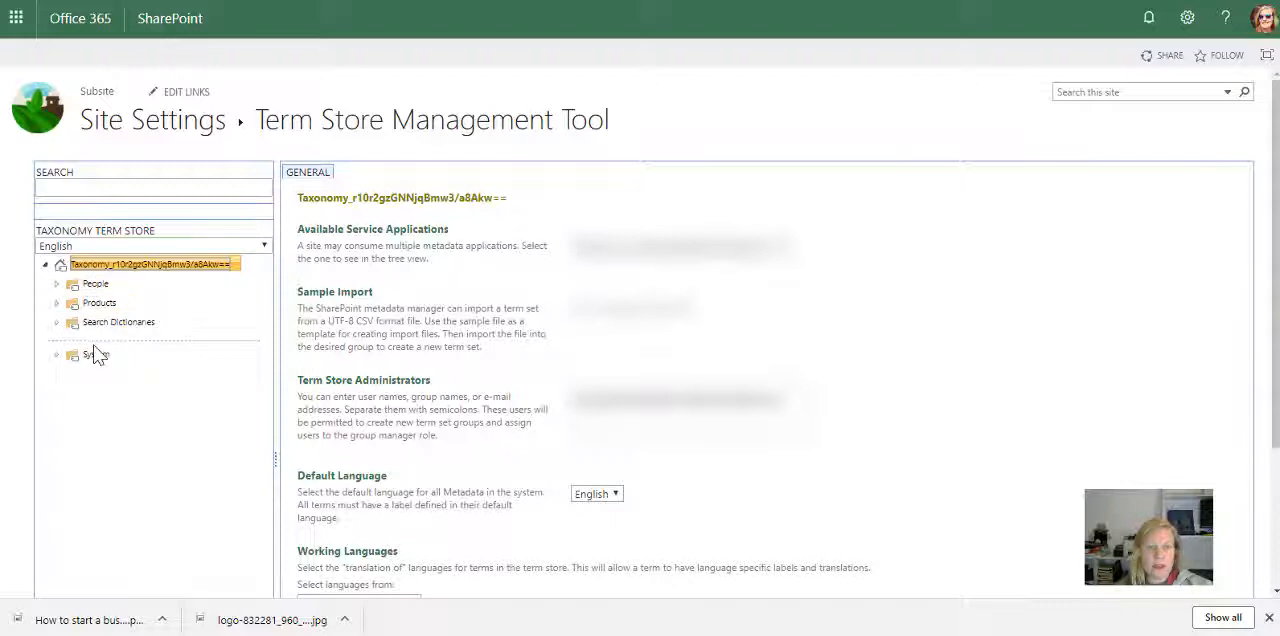
Step: Expand the People and Products groups in the taxonomy tree to examine their term sets
{"action": "left_click", "coordinate": [97, 287]}
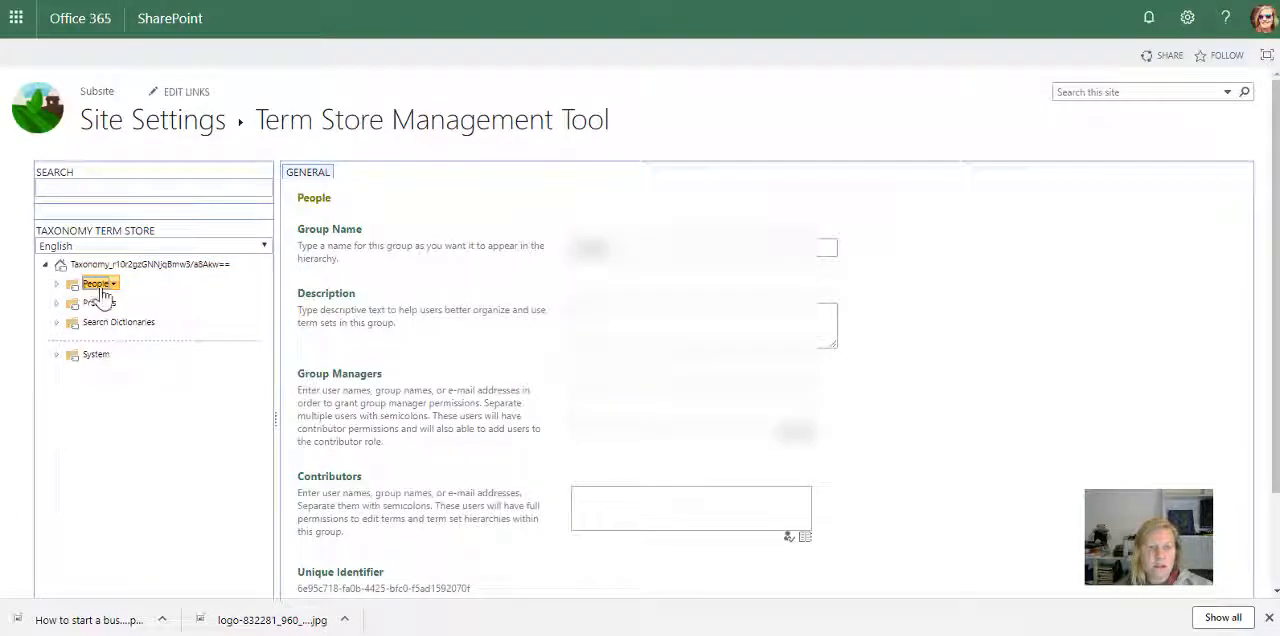
{"action": "left_click", "coordinate": [114, 285]}
{"action": "left_click", "coordinate": [98, 286]}
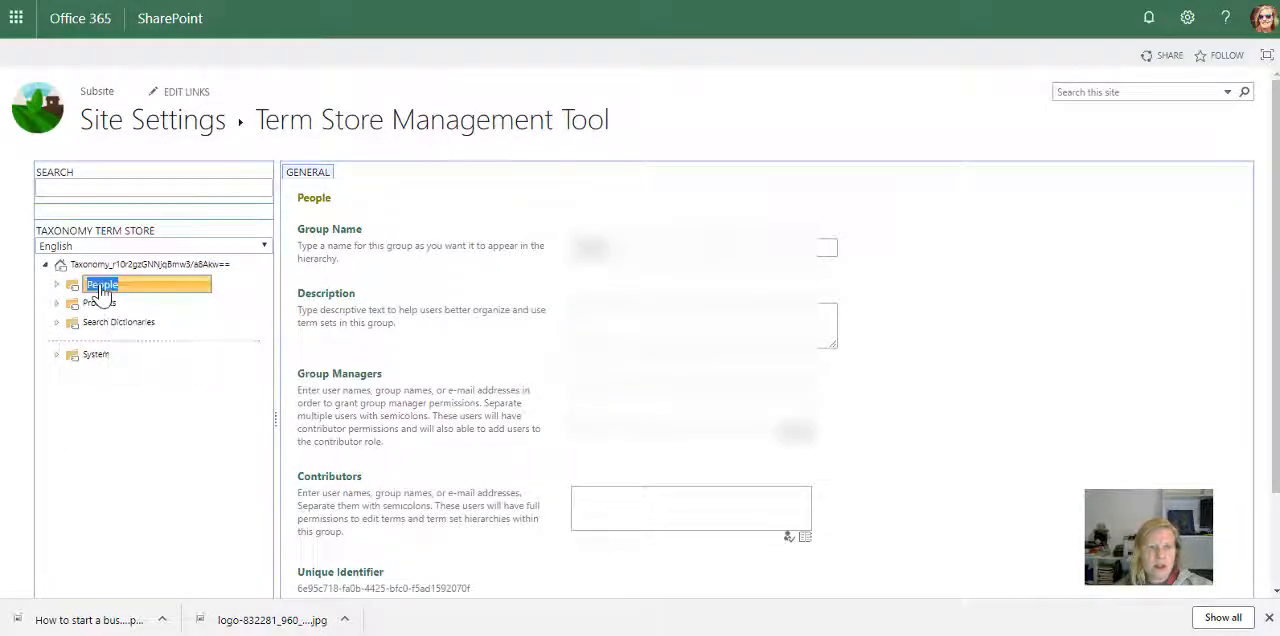
{"action": "left_click", "coordinate": [57, 285]}
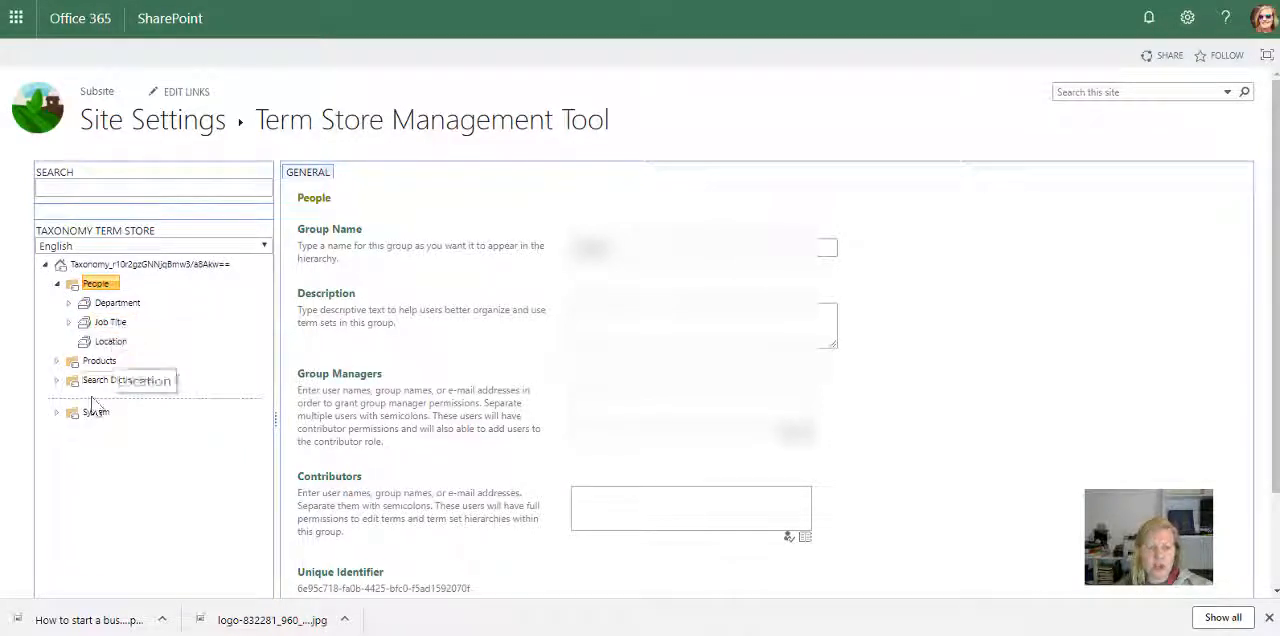
{"action": "left_click", "coordinate": [57, 362]}
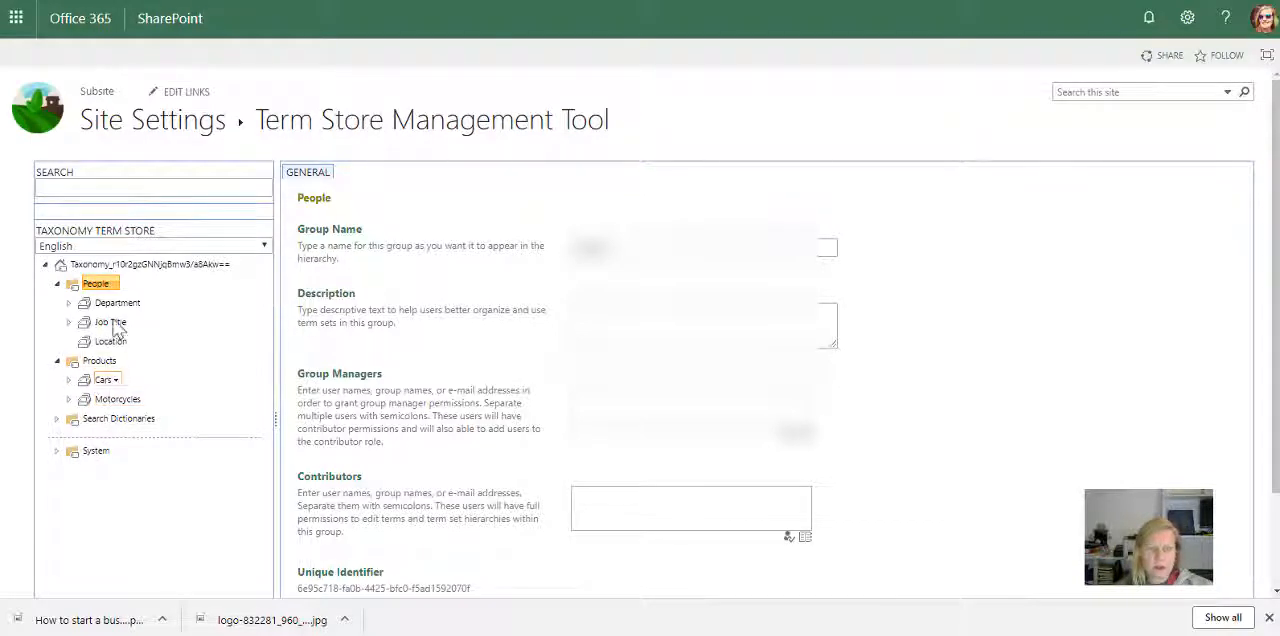
Step: Create a new term group named Colours under the taxonomy root
{"action": "left_click", "coordinate": [115, 266]}
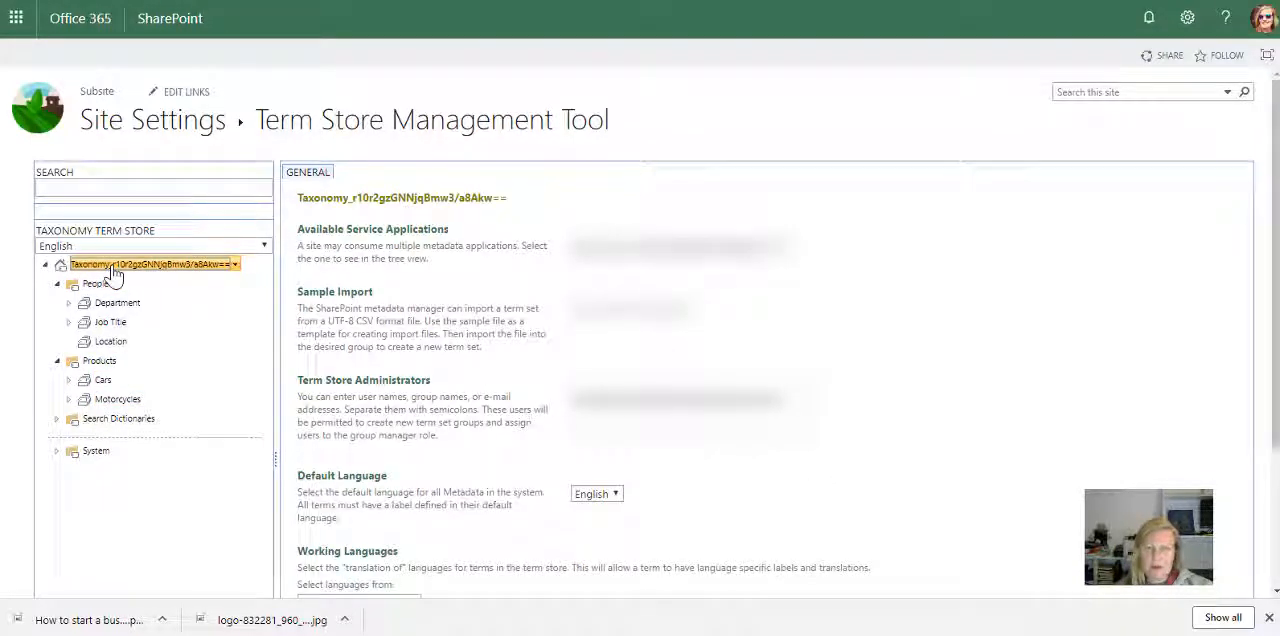
{"action": "left_click", "coordinate": [237, 270]}
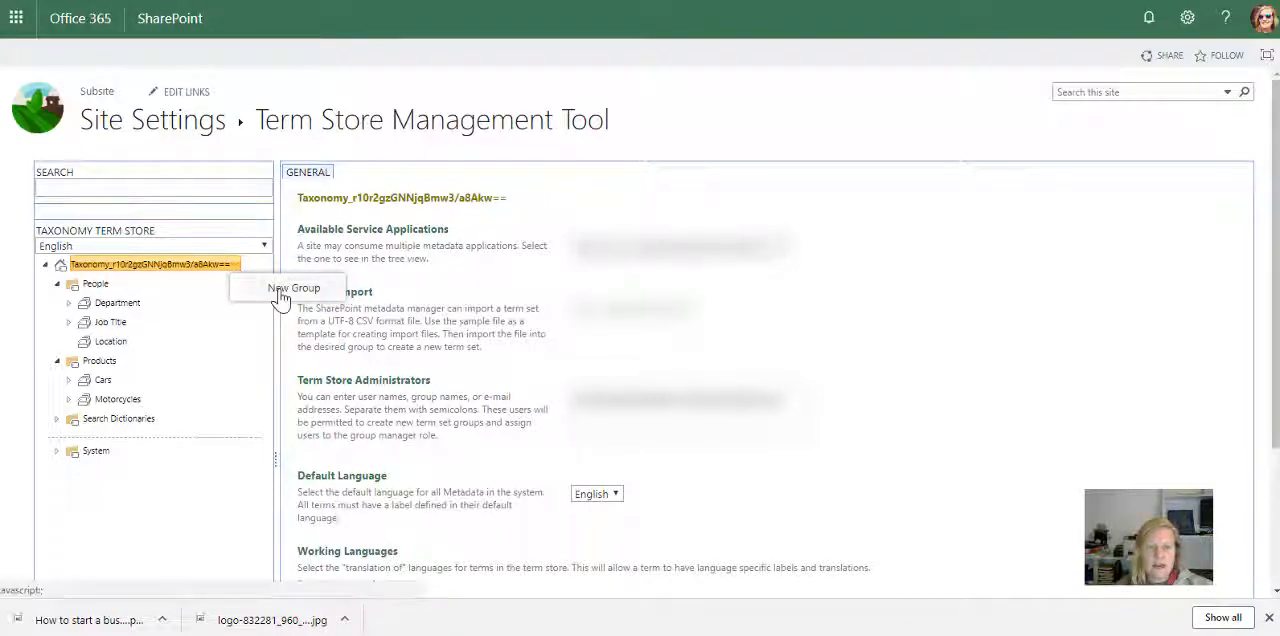
{"action": "left_click", "coordinate": [281, 294]}
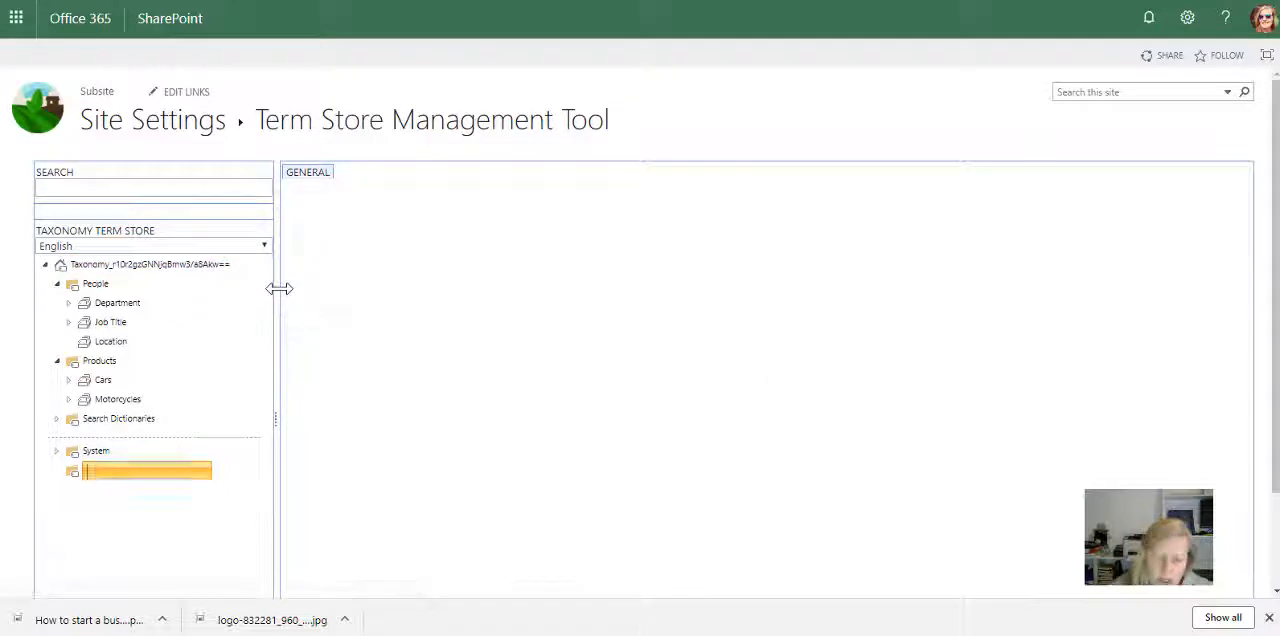
{"action": "type", "text": "Colou"}
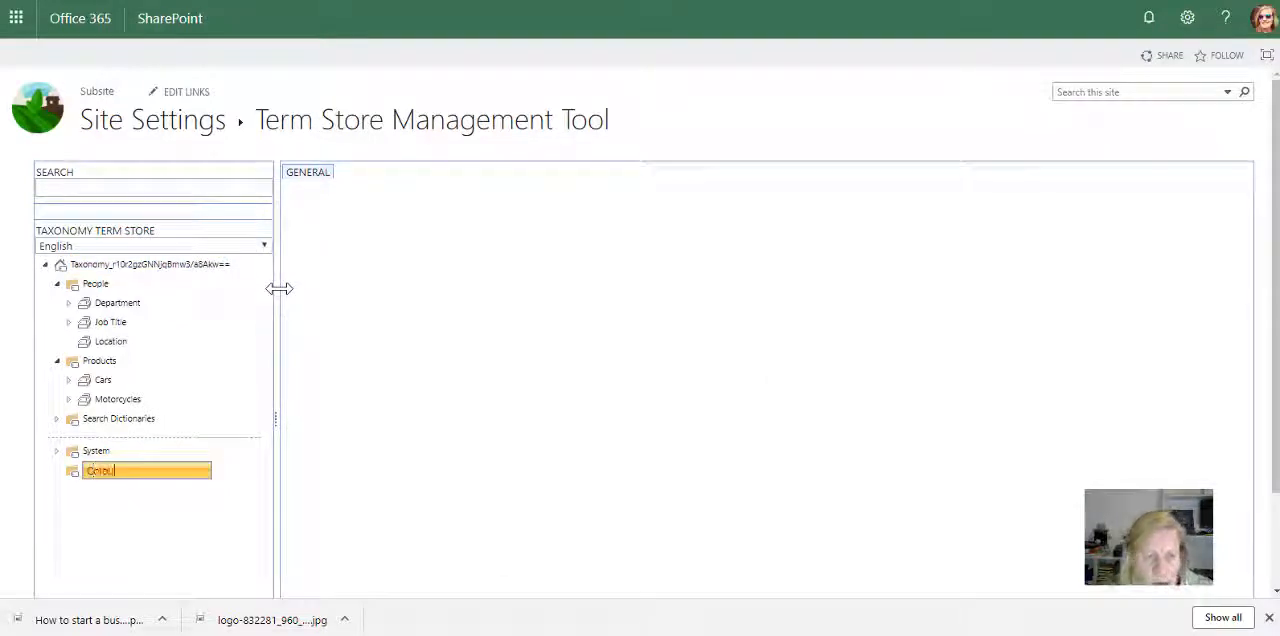
{"action": "type", "text": "rs"}
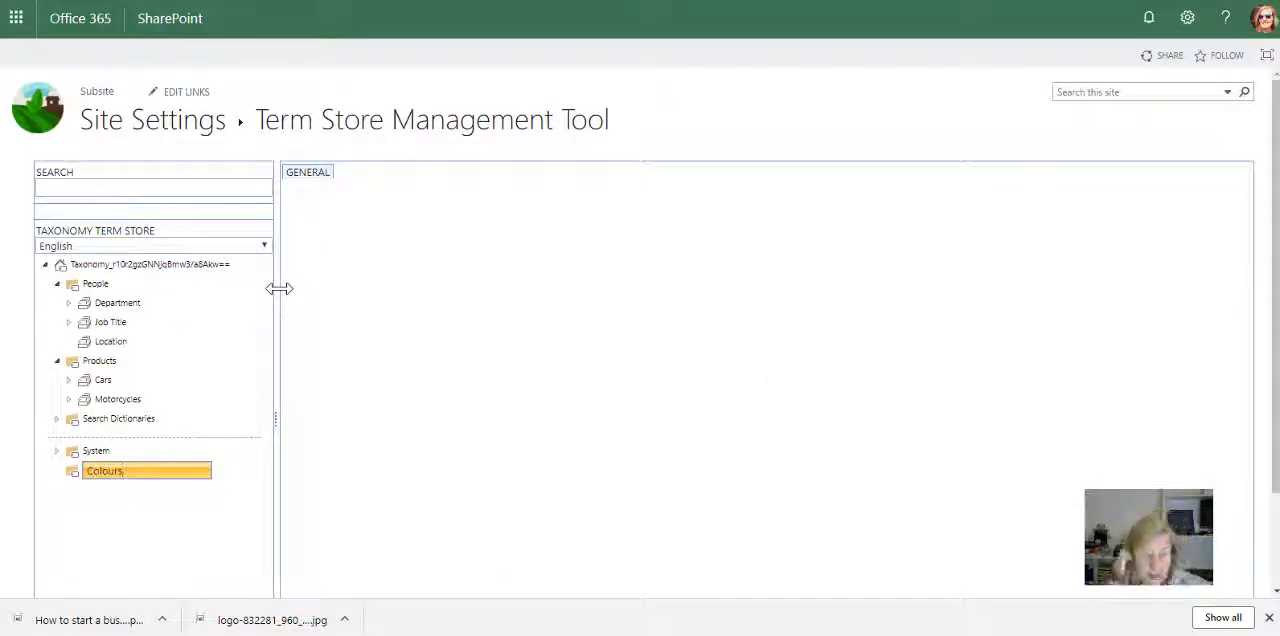
{"action": "key", "text": "Return"}
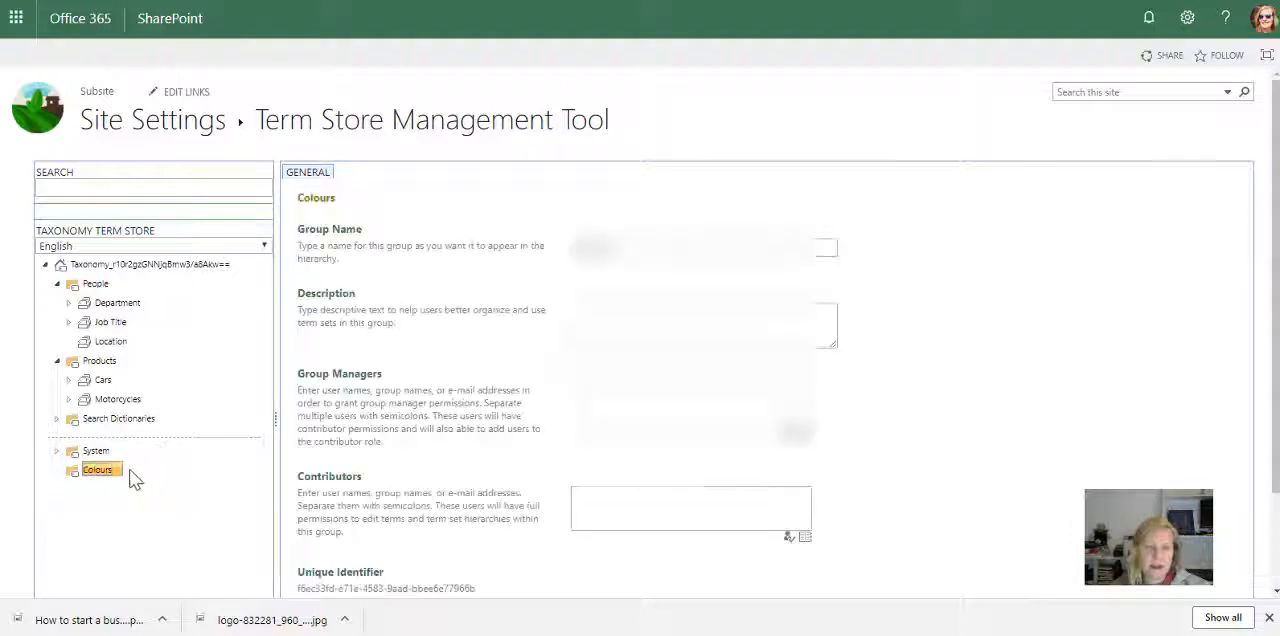
Step: Add a term set named Blue to the Colours group
{"action": "left_click", "coordinate": [116, 471]}
{"action": "left_click", "coordinate": [183, 493]}
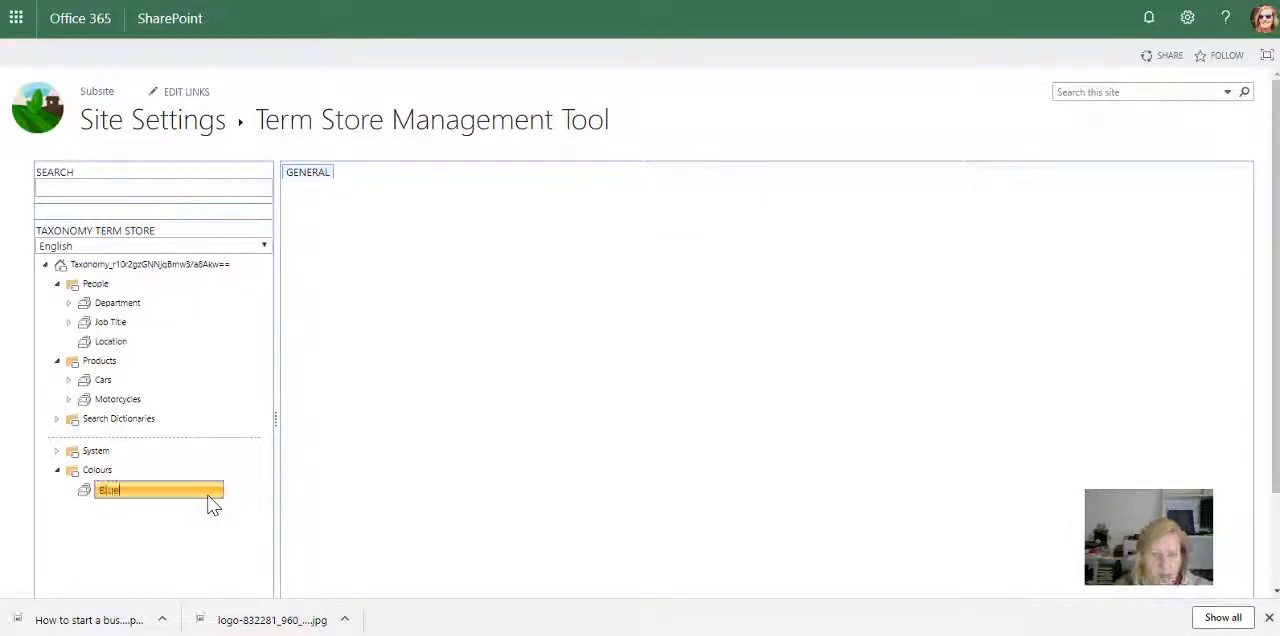
{"action": "type", "text": "Blue"}
{"action": "key", "text": "Return"}
Step: Add a term set named Green to the Colours group
{"action": "left_click", "coordinate": [116, 471]}
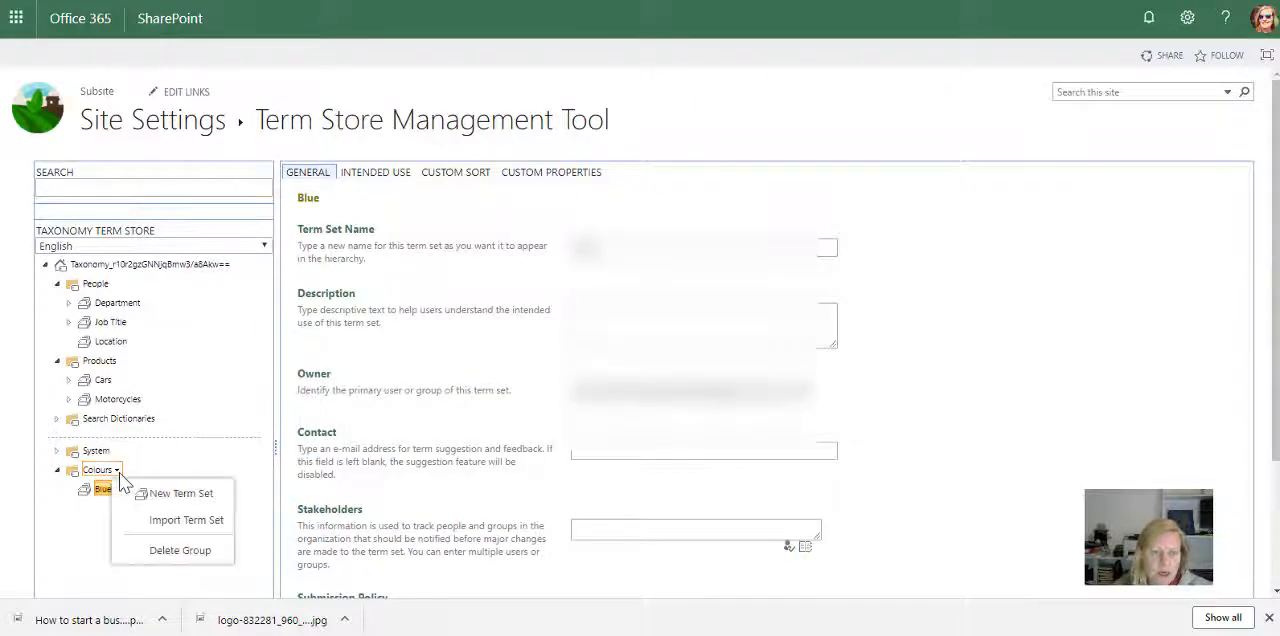
{"action": "left_click", "coordinate": [150, 492]}
{"action": "type", "text": "Rre"}
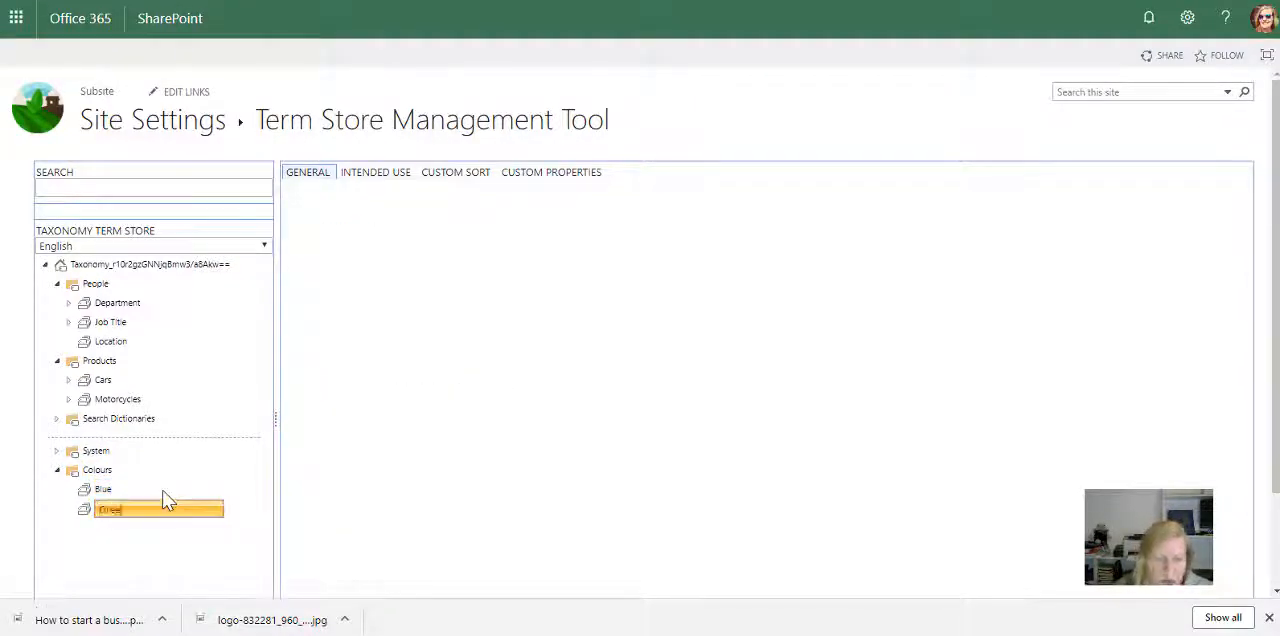
{"action": "type", "text": "en"}
{"action": "key", "text": "Return"}
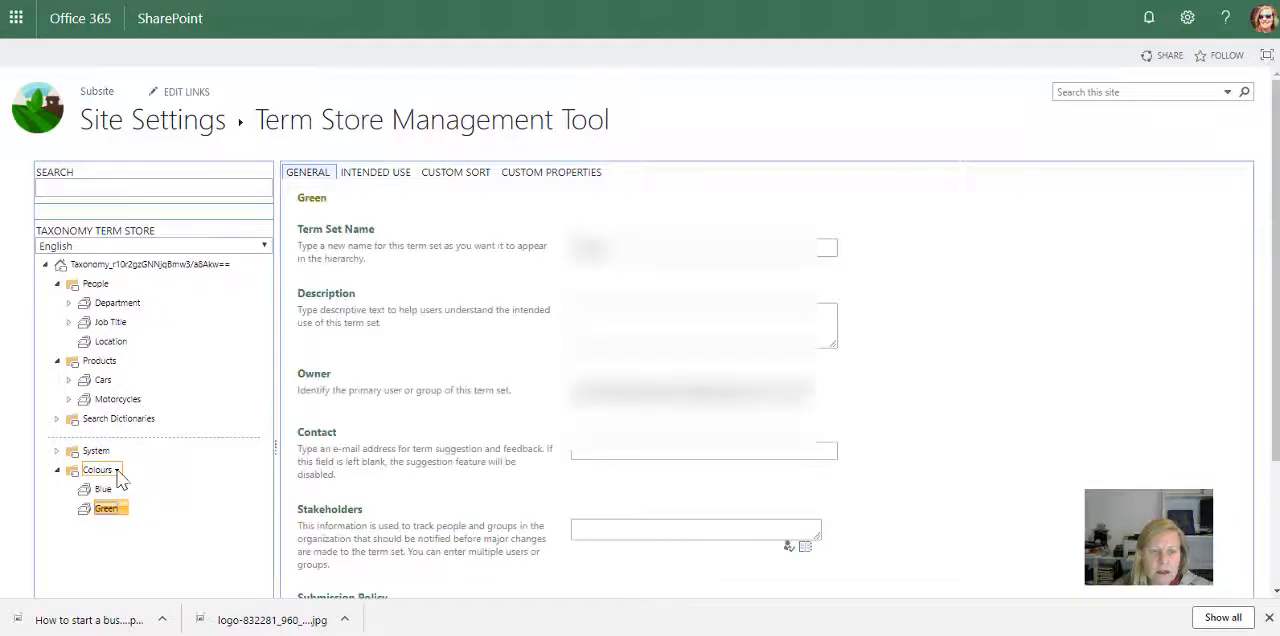
Step: Add a term set named Red to the Colours group
{"action": "left_click", "coordinate": [110, 470]}
{"action": "left_click", "coordinate": [160, 494]}
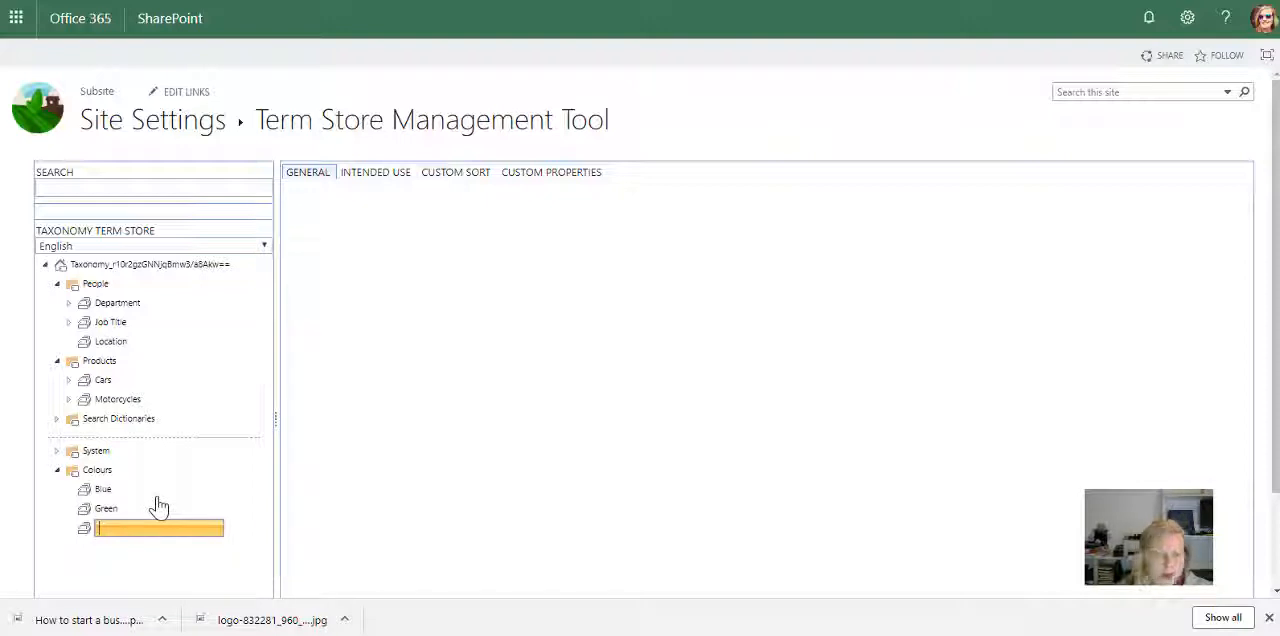
{"action": "type", "text": "Red"}
{"action": "key", "text": "Return"}
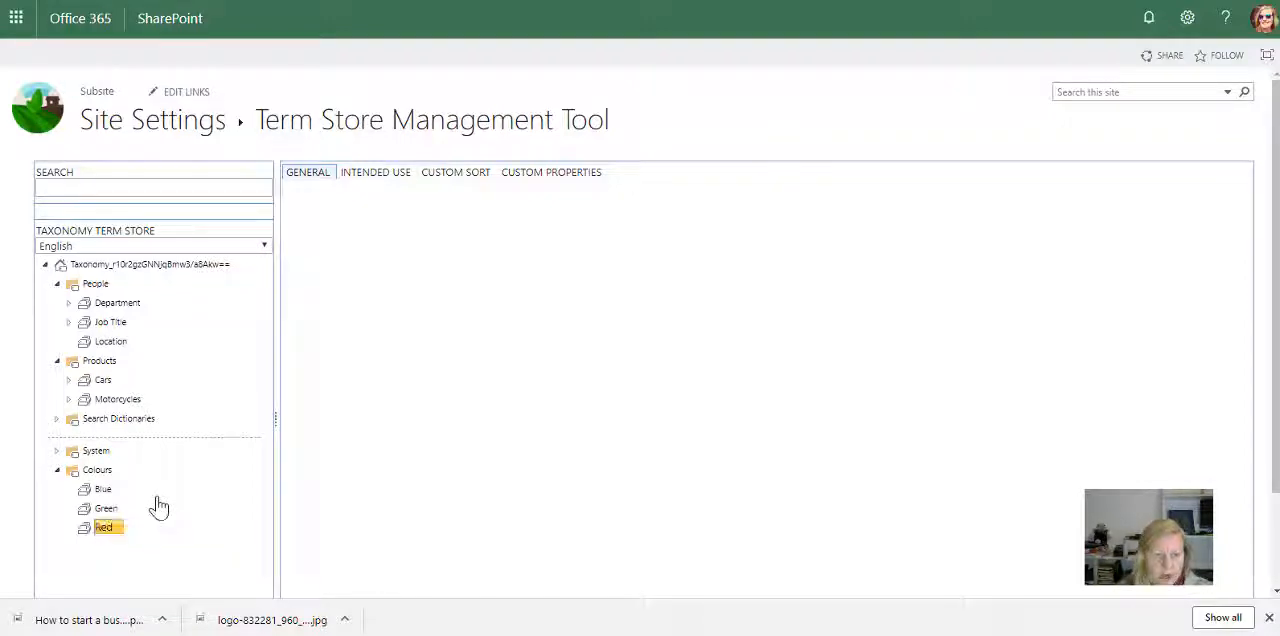
Step: Add a term set named Pink to the Colours group
{"action": "left_click", "coordinate": [116, 472]}
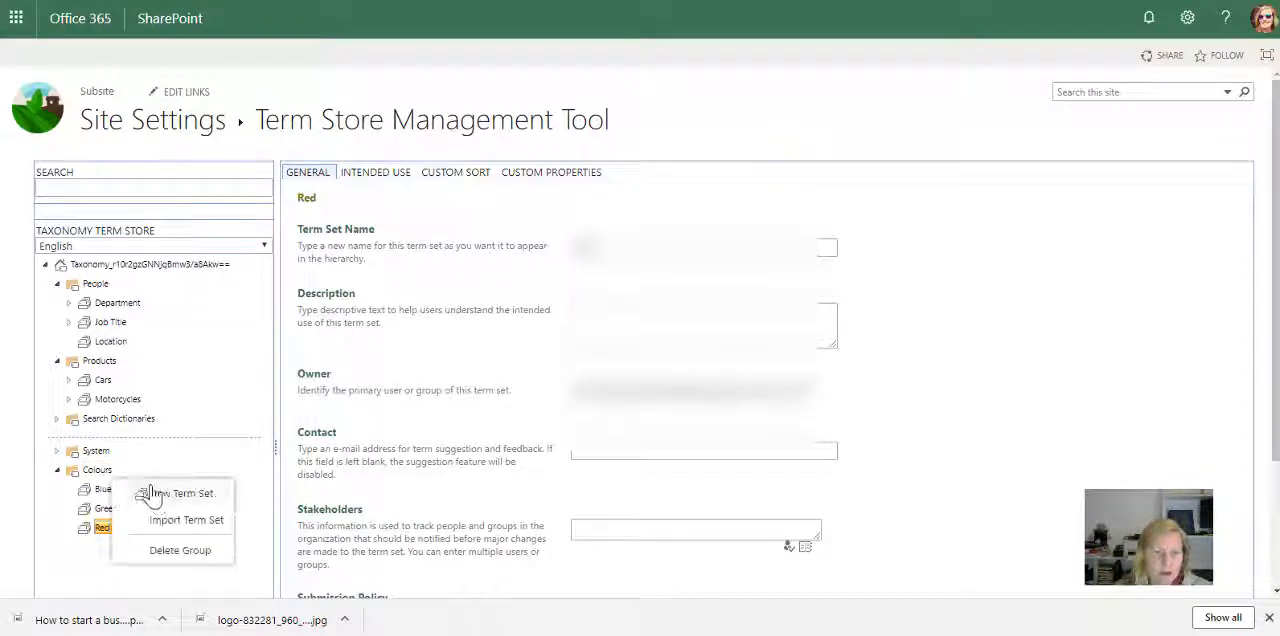
{"action": "left_click", "coordinate": [162, 493]}
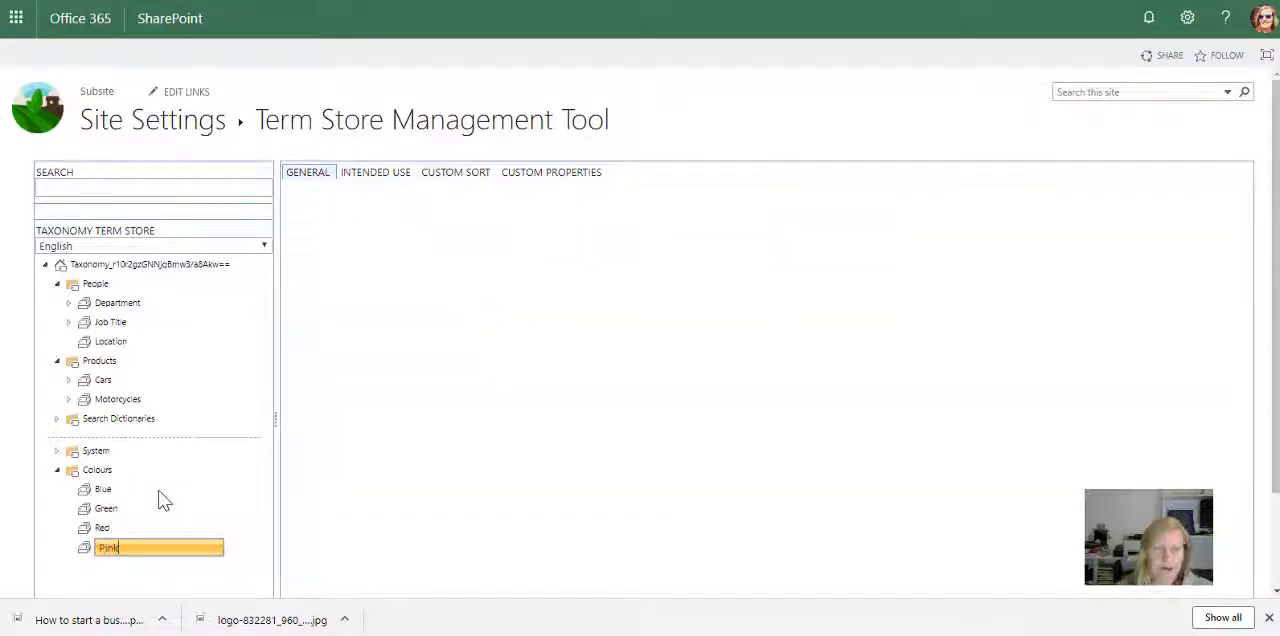
{"action": "key", "text": "Return"}
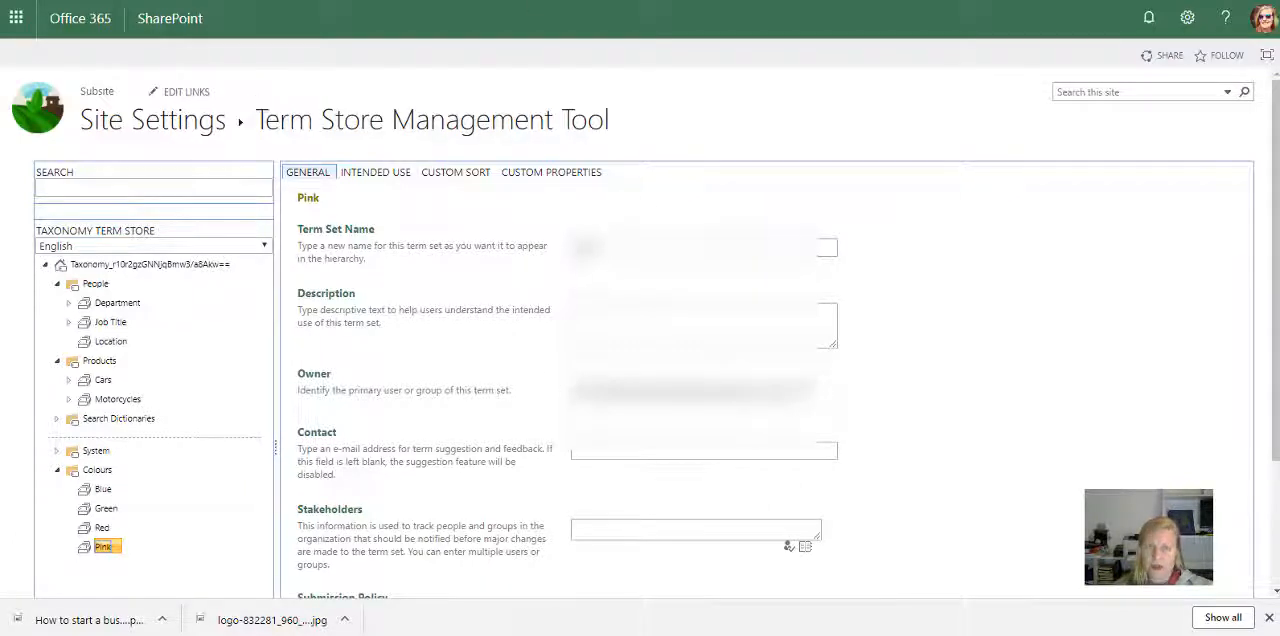
Step: Open The Farmhouse document library from the site contents of Farming & stuff and go to its library settings
{"action": "key", "text": "ctrl+Tab"}
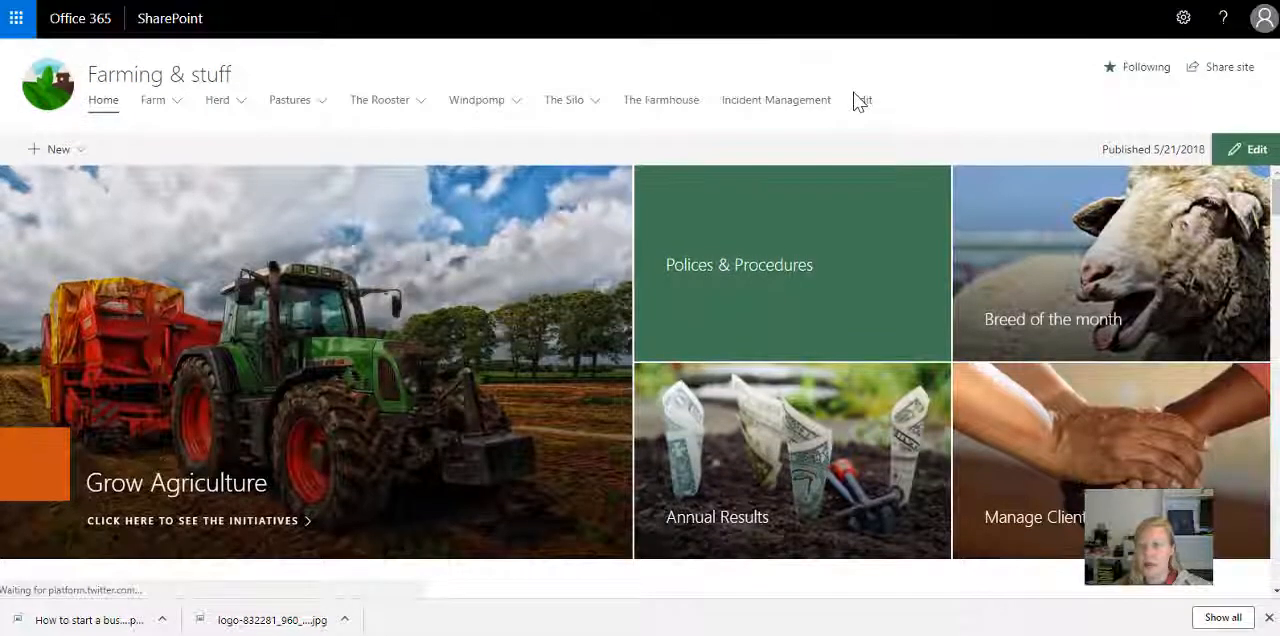
{"action": "left_click", "coordinate": [1187, 17]}
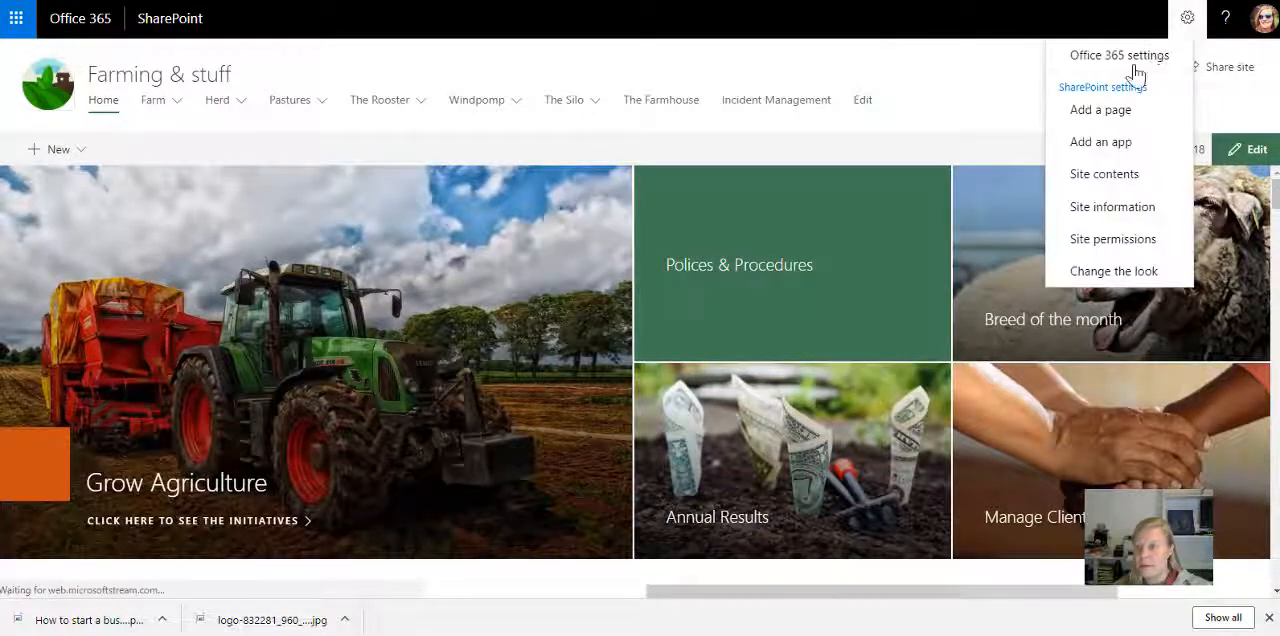
{"action": "left_click", "coordinate": [1106, 180]}
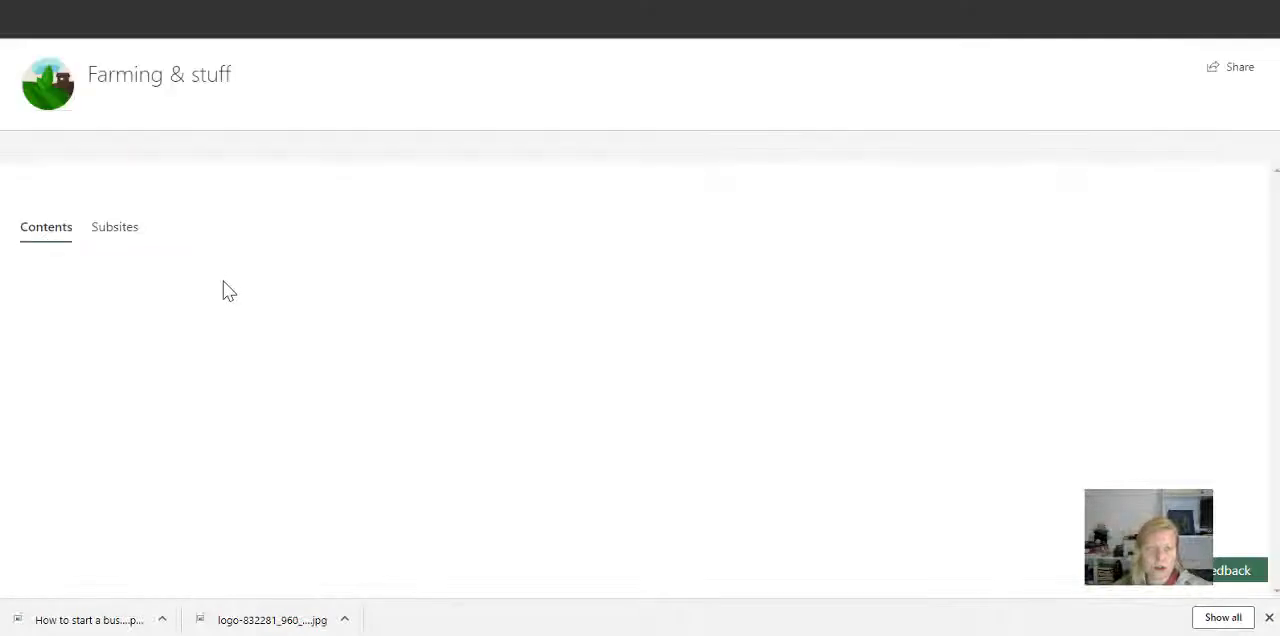
{"action": "scroll", "coordinate": [183, 373], "scroll_direction": "down", "scroll_amount": 2}
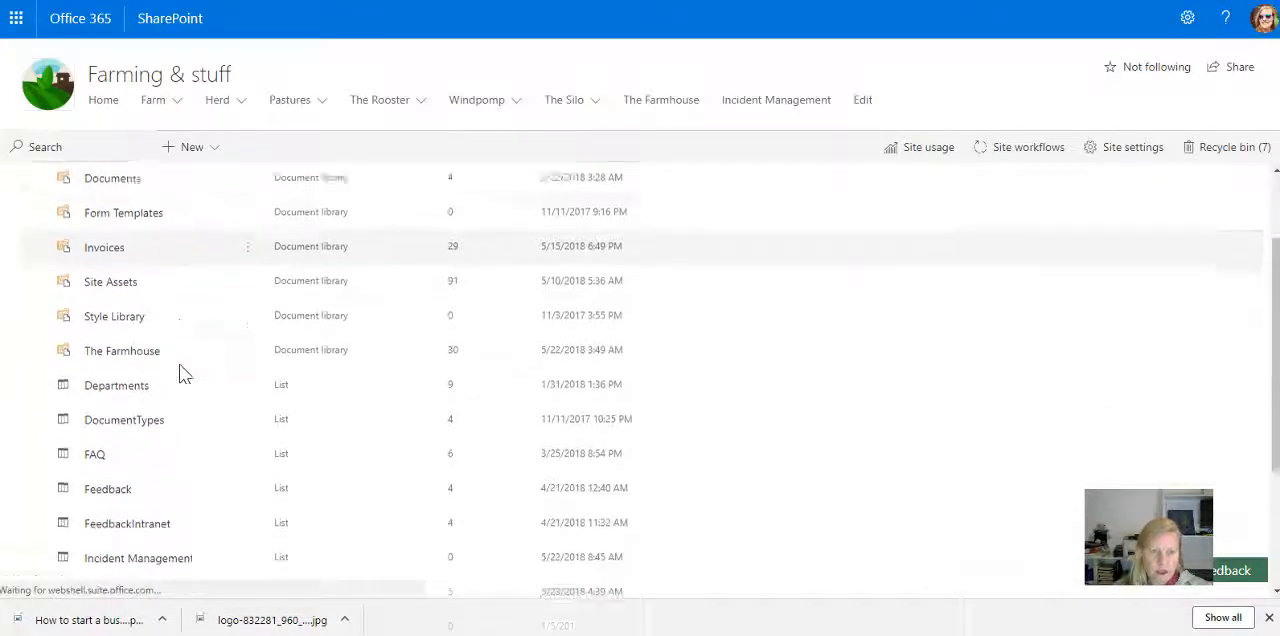
{"action": "scroll", "coordinate": [205, 512], "scroll_direction": "down", "scroll_amount": 1}
{"action": "scroll", "coordinate": [203, 511], "scroll_direction": "down", "scroll_amount": 4}
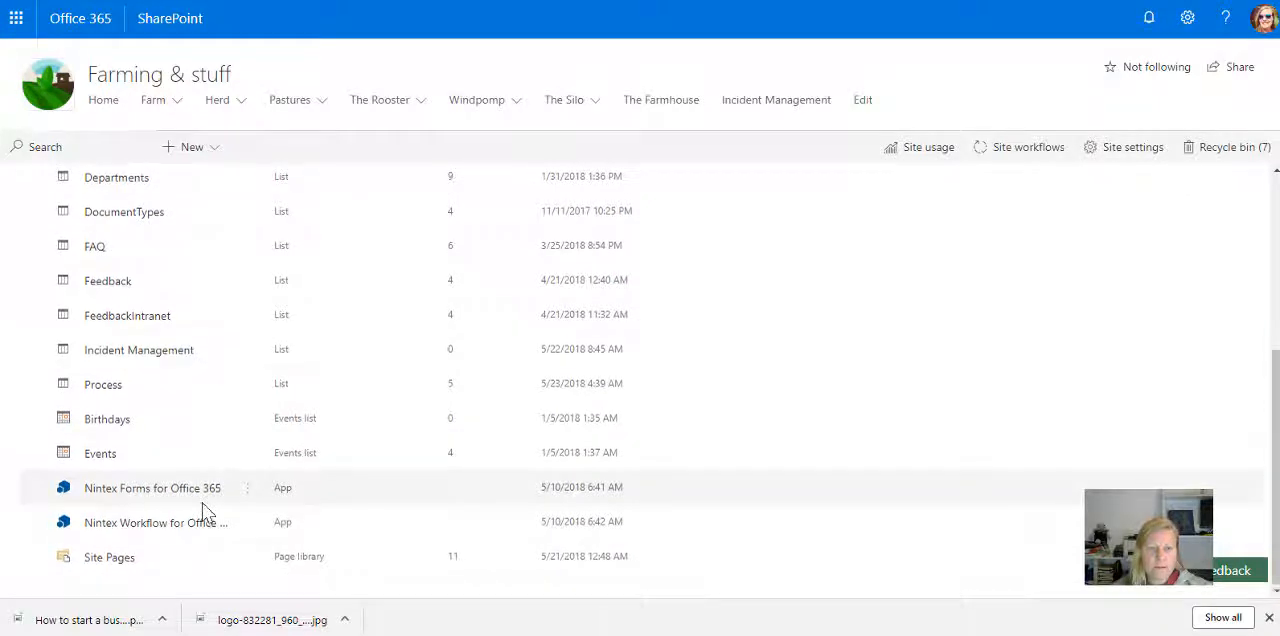
{"action": "scroll", "coordinate": [203, 508], "scroll_direction": "up", "scroll_amount": 6}
{"action": "left_click", "coordinate": [165, 385]}
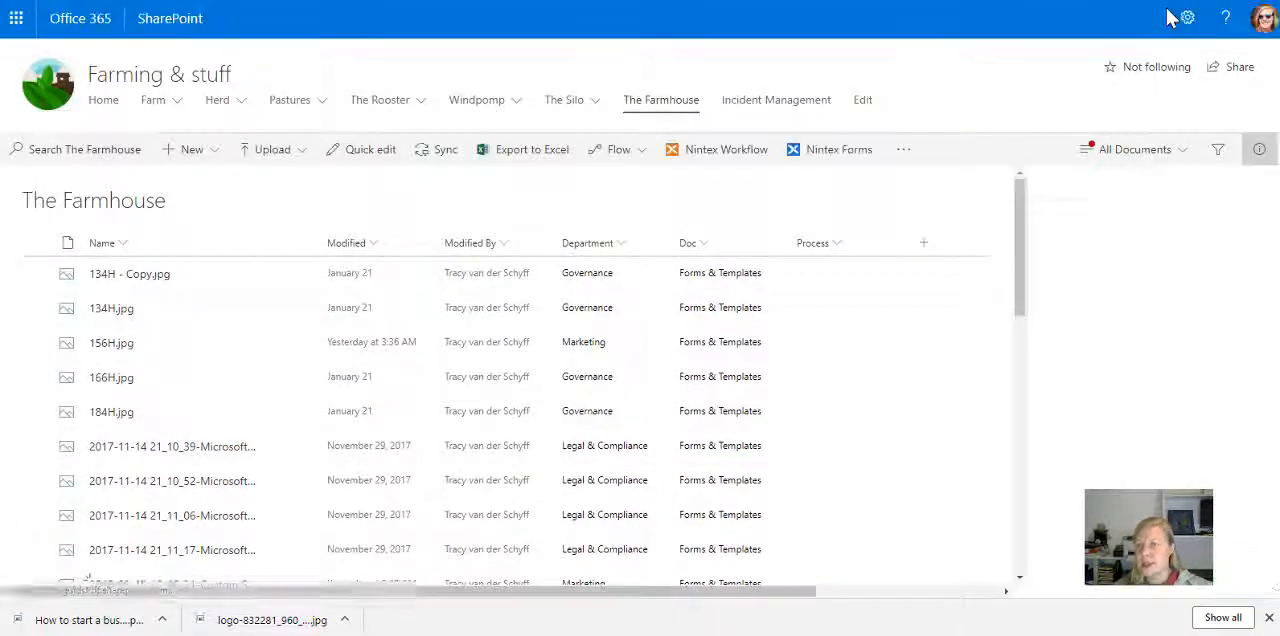
{"action": "left_click", "coordinate": [1187, 19]}
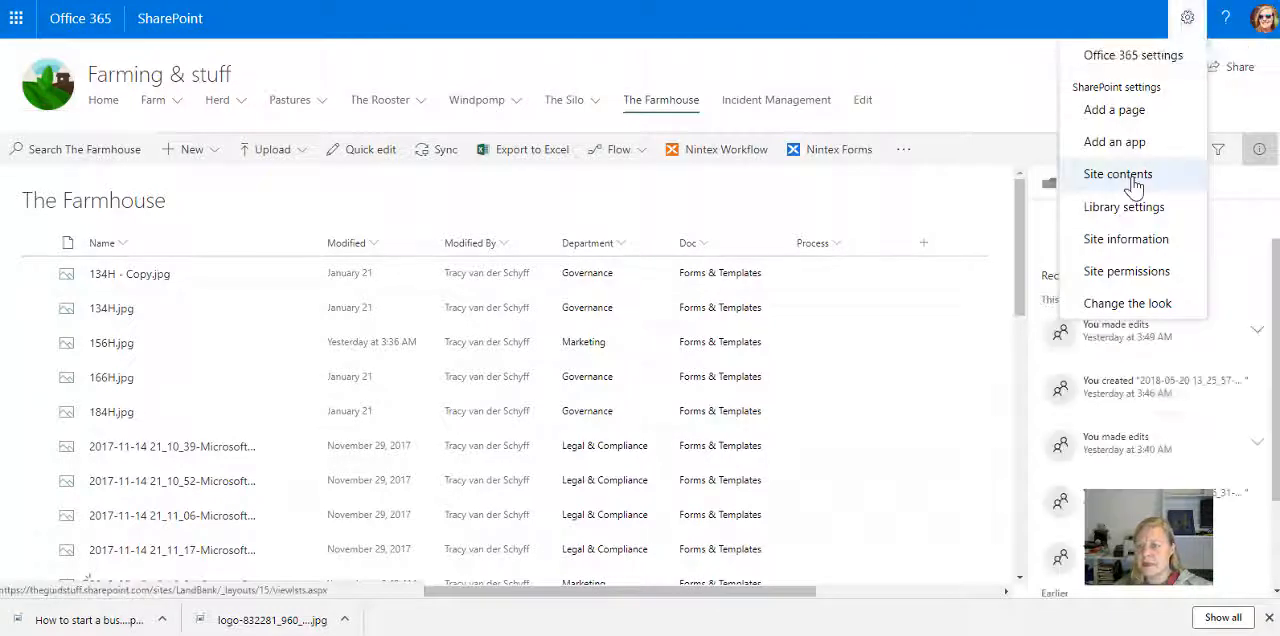
{"action": "left_click", "coordinate": [1124, 210]}
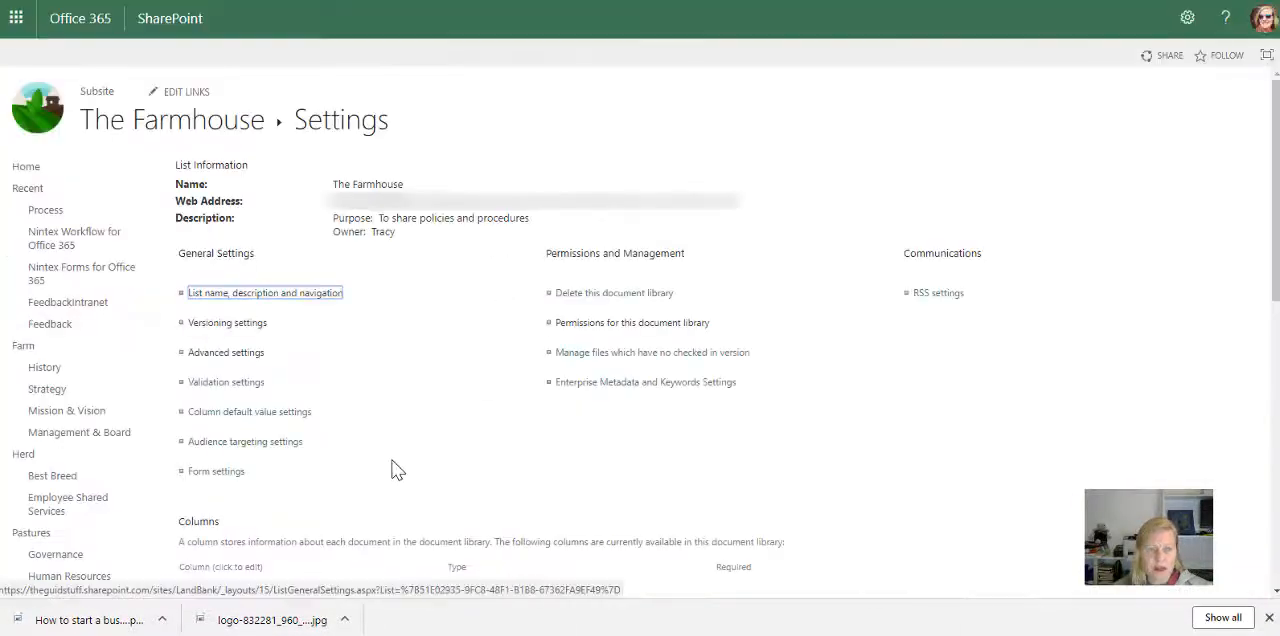
Step: Start a new column for The Farmhouse library and set its information type to Managed Metadata
{"action": "scroll", "coordinate": [395, 468], "scroll_direction": "down", "scroll_amount": 3}
{"action": "scroll", "coordinate": [395, 468], "scroll_direction": "up", "scroll_amount": 3}
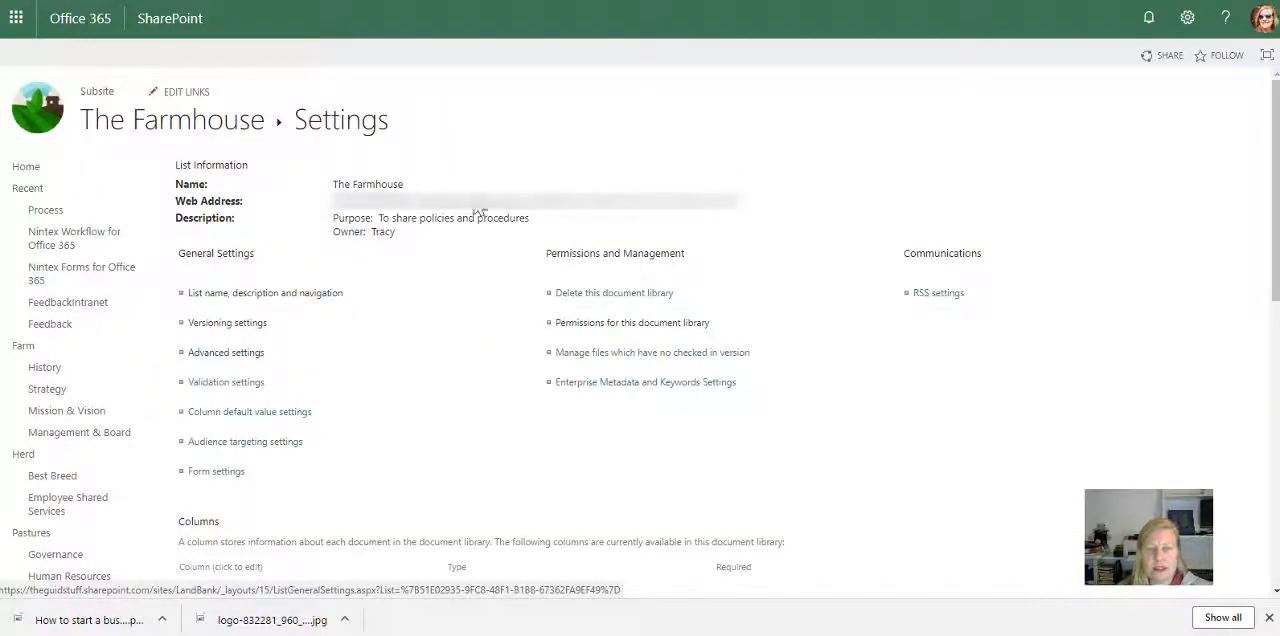
{"action": "scroll", "coordinate": [490, 402], "scroll_direction": "down", "scroll_amount": 10}
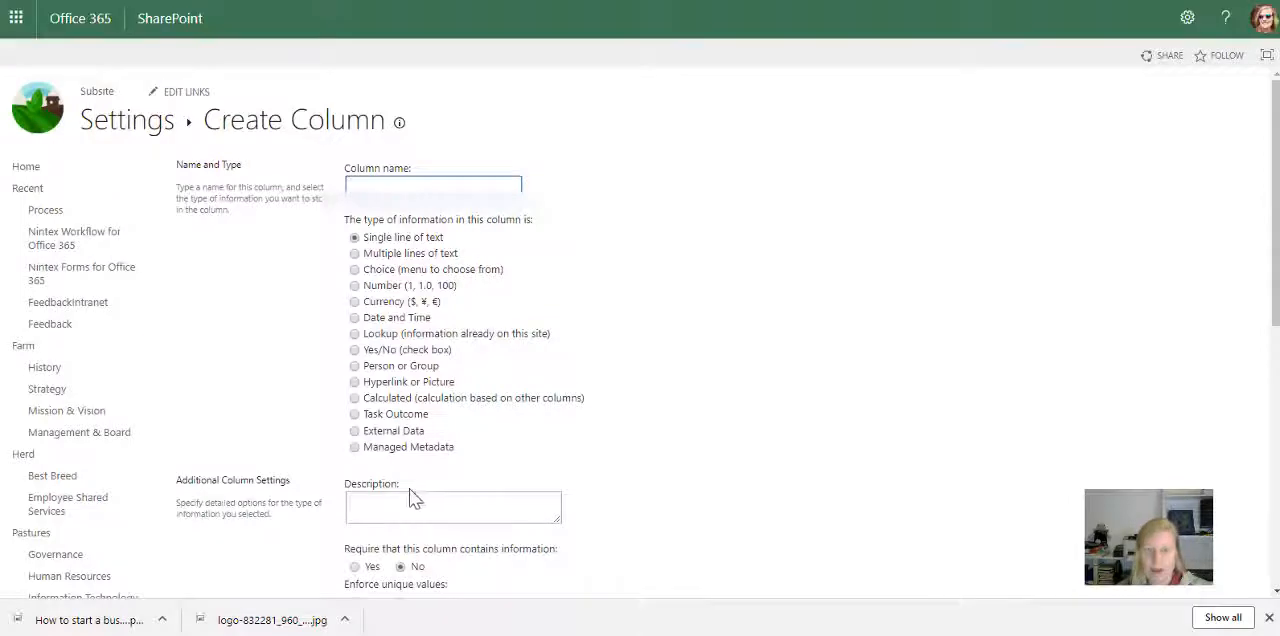
{"action": "left_click", "coordinate": [400, 450]}
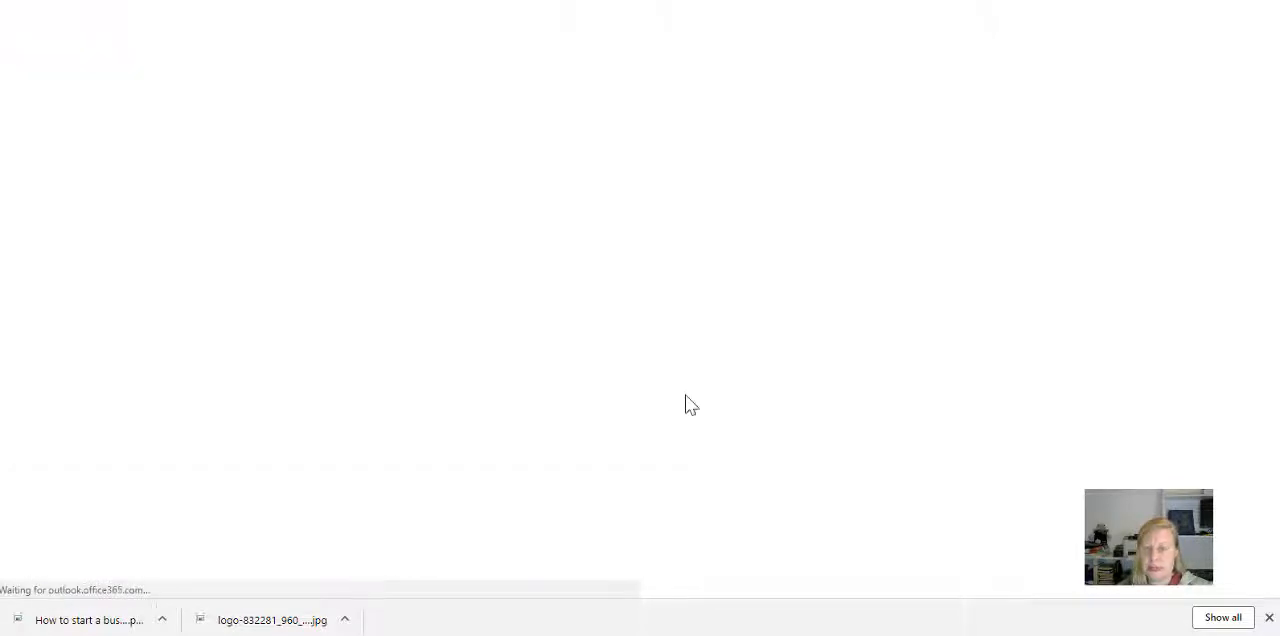
Step: Expand the Products group with its Cars and Motorcycles term sets and select Cars as the column's managed term set
{"action": "scroll", "coordinate": [357, 425], "scroll_direction": "down", "scroll_amount": 2}
{"action": "scroll", "coordinate": [420, 410], "scroll_direction": "down", "scroll_amount": 9}
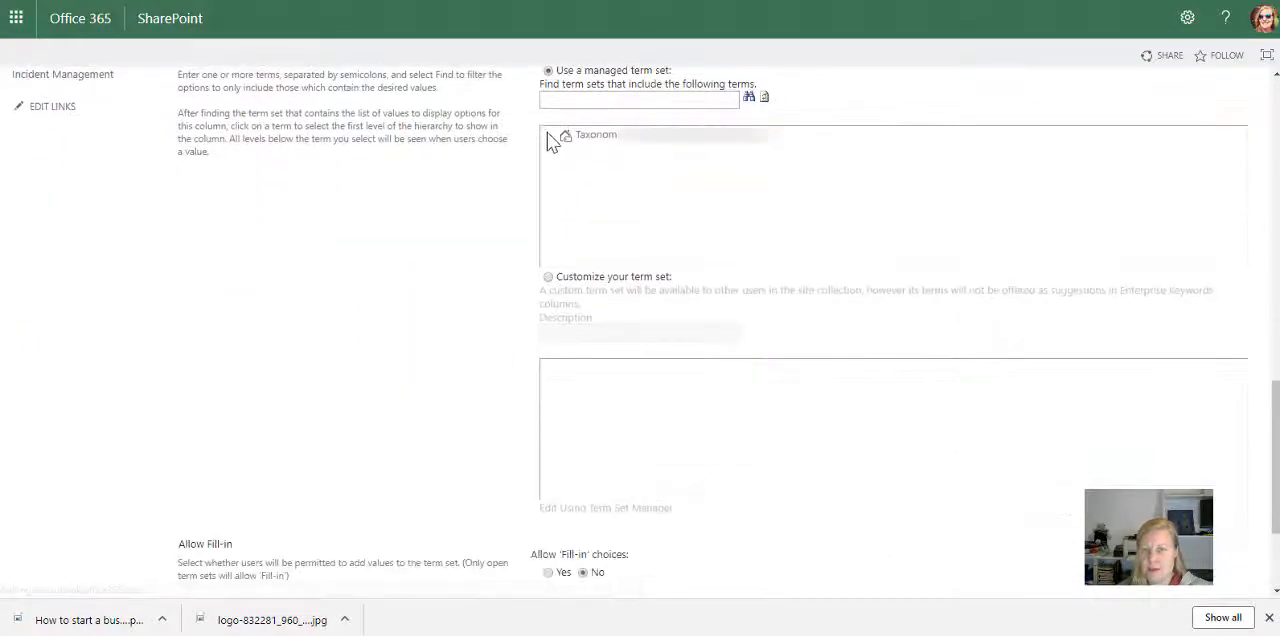
{"action": "left_click", "coordinate": [550, 137]}
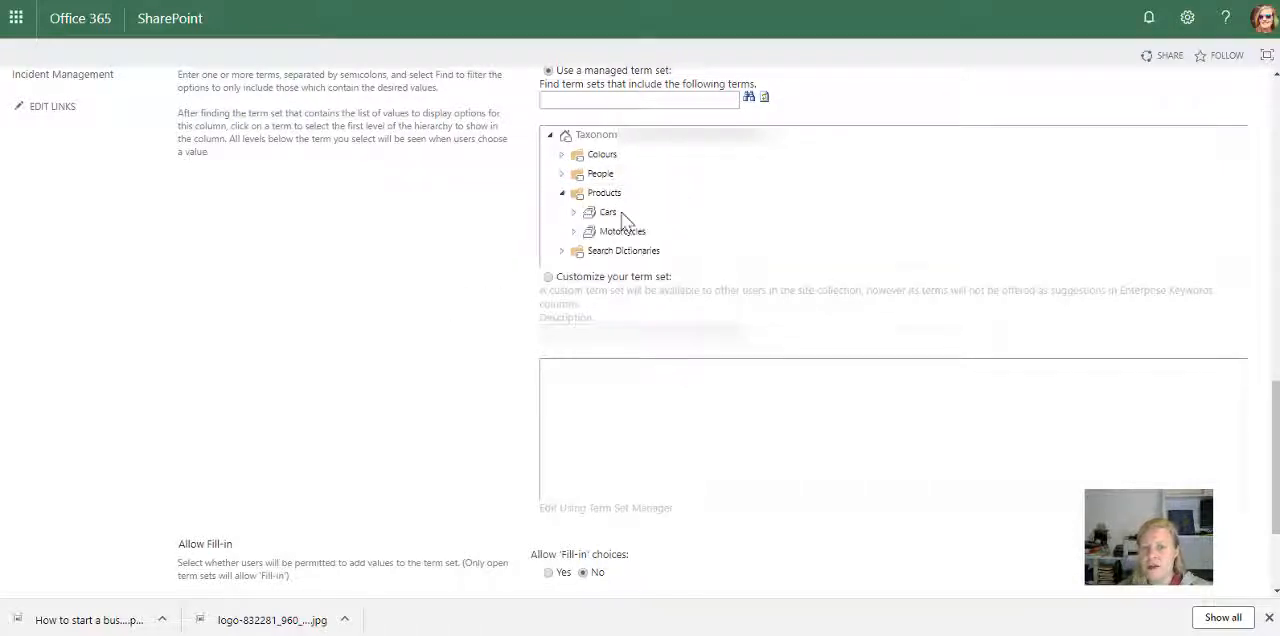
{"action": "left_click", "coordinate": [573, 212]}
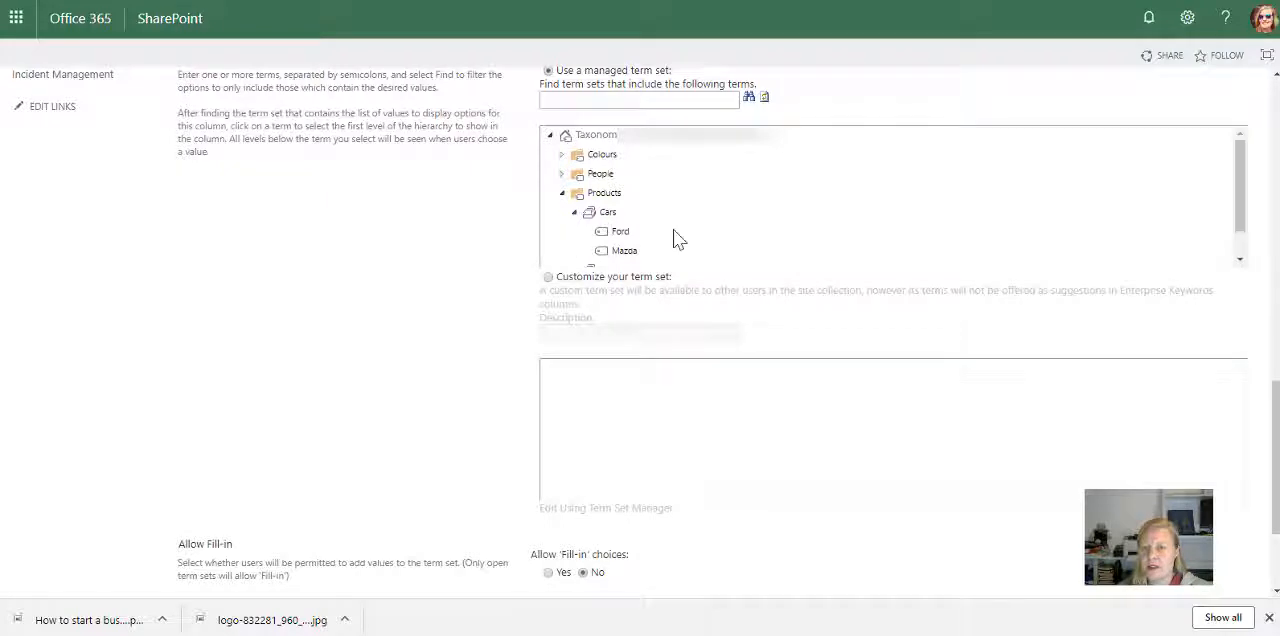
{"action": "scroll", "coordinate": [675, 238], "scroll_direction": "down", "scroll_amount": 1}
{"action": "left_click", "coordinate": [574, 238]}
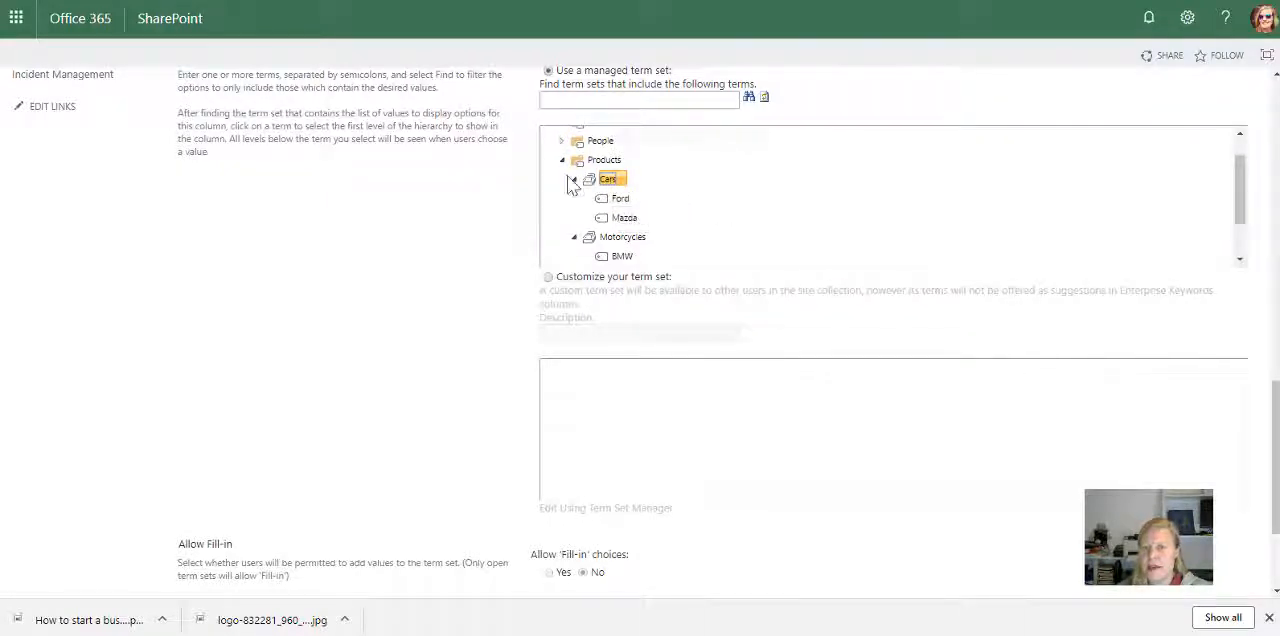
Step: Name the new column Products and save it to the library
{"action": "scroll", "coordinate": [920, 472], "scroll_direction": "down", "scroll_amount": 3}
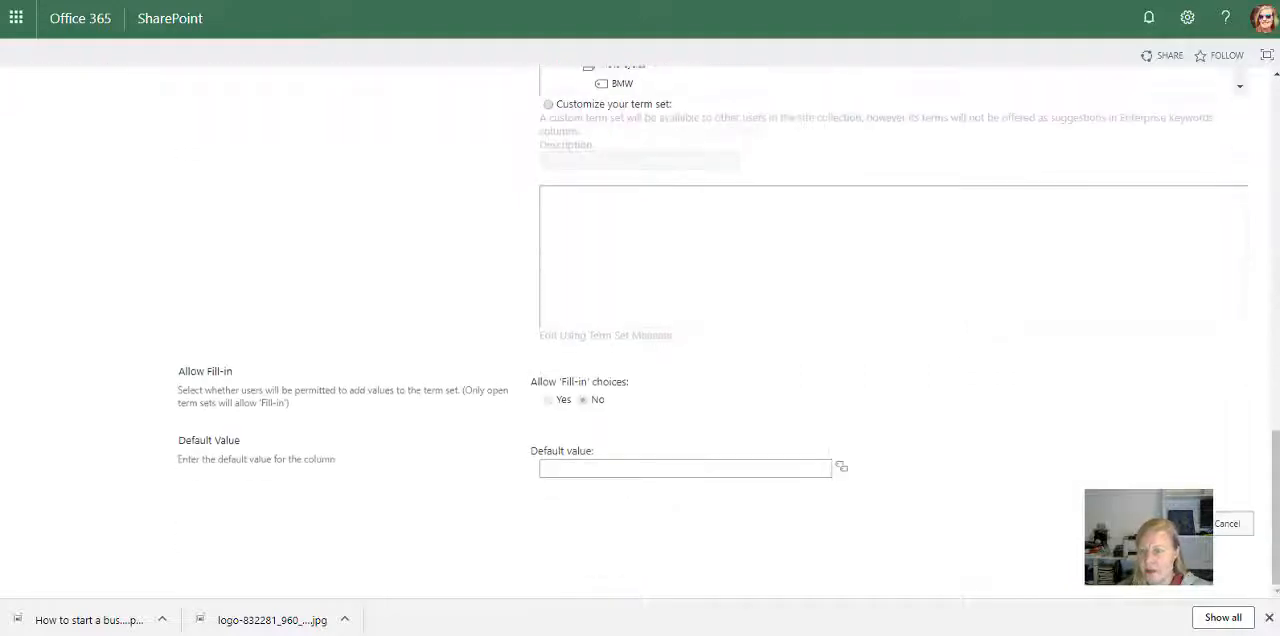
{"action": "left_click", "coordinate": [1145, 523]}
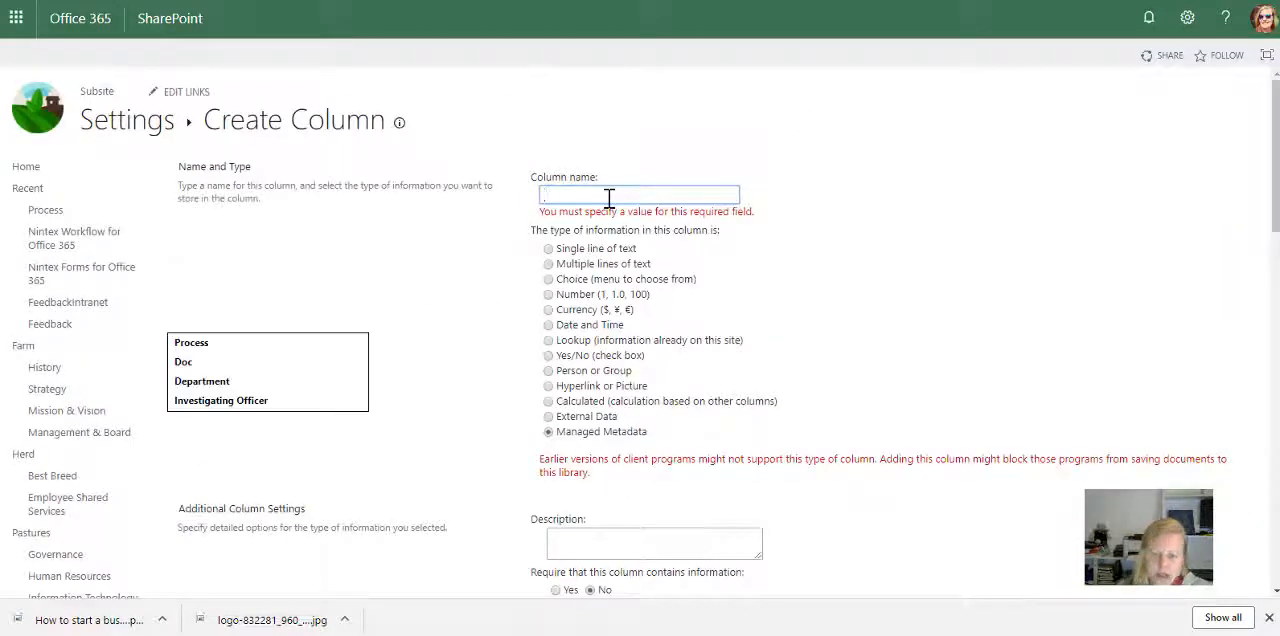
{"action": "type", "text": "Products"}
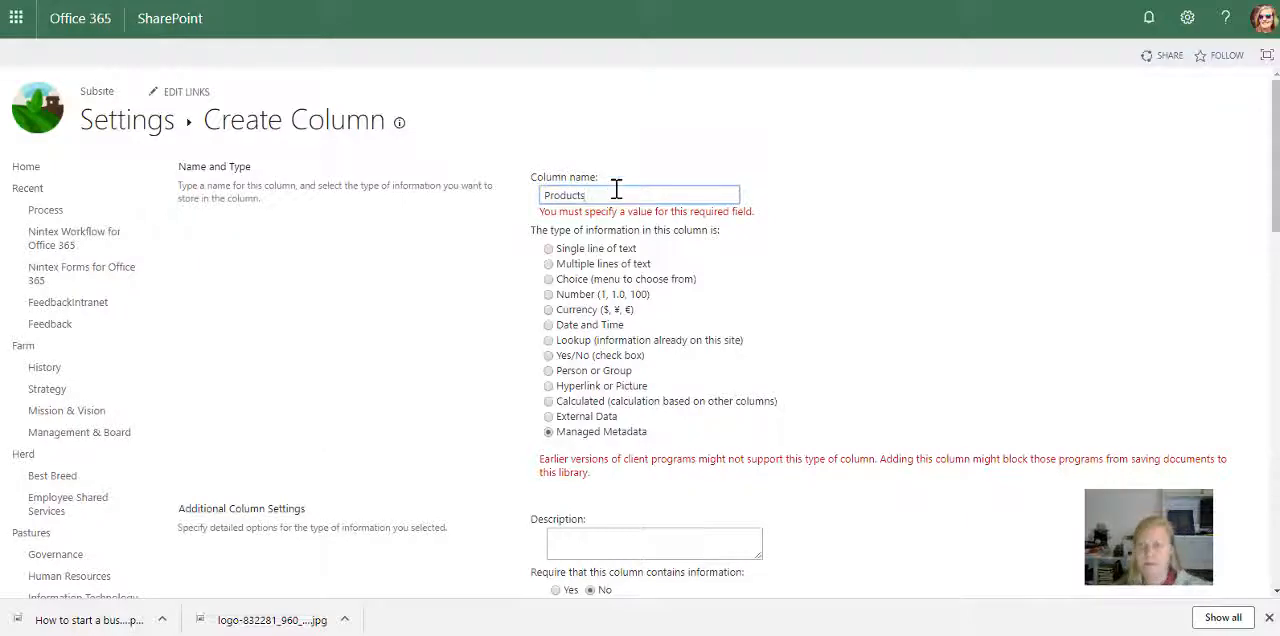
{"action": "scroll", "coordinate": [1005, 317], "scroll_direction": "down", "scroll_amount": 10}
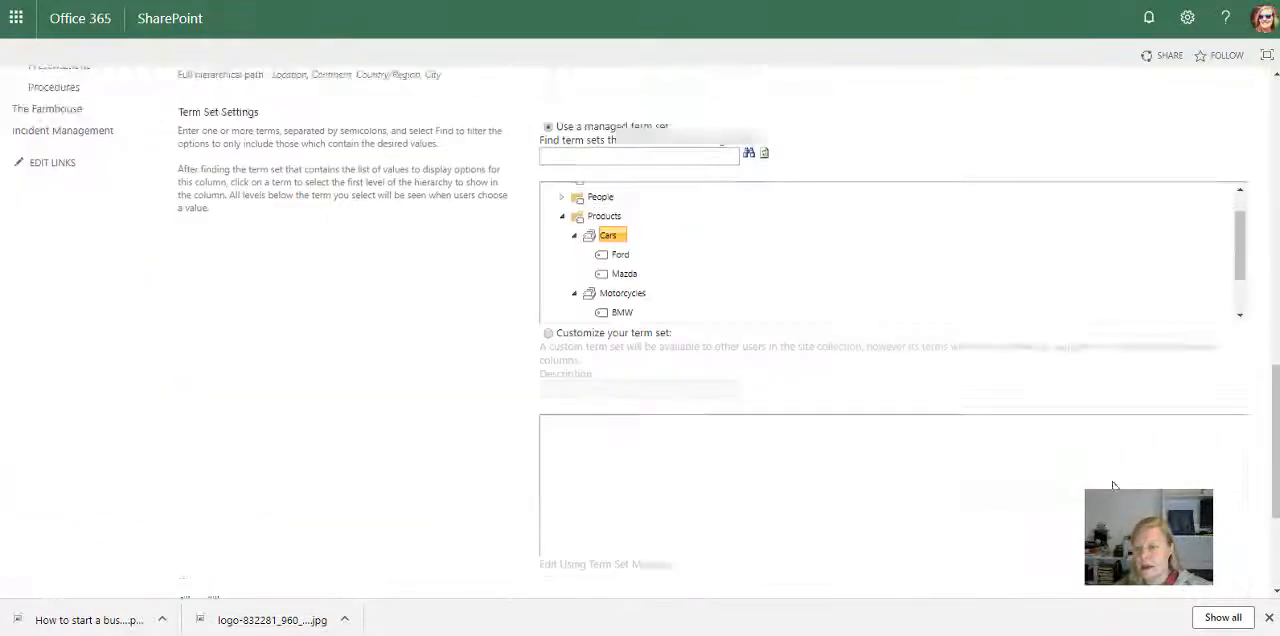
{"action": "left_click", "coordinate": [1166, 523]}
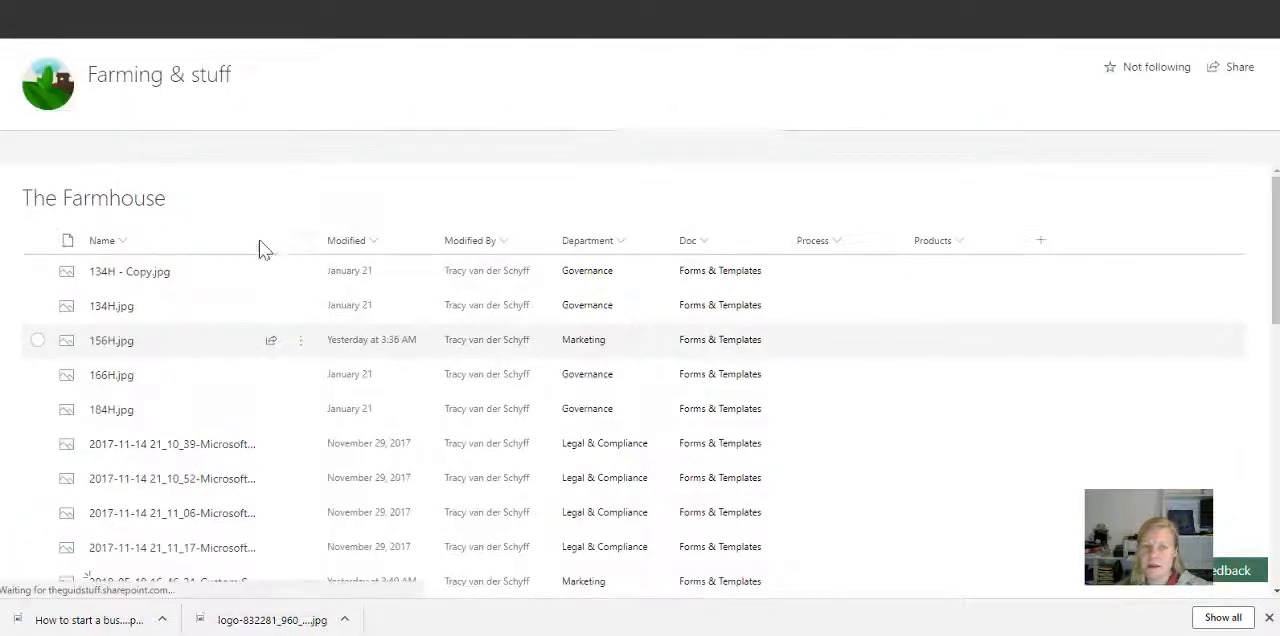
Step: Tag the file 134H - Copy.jpg with the term Ford in its Products property
{"action": "left_click", "coordinate": [37, 273]}
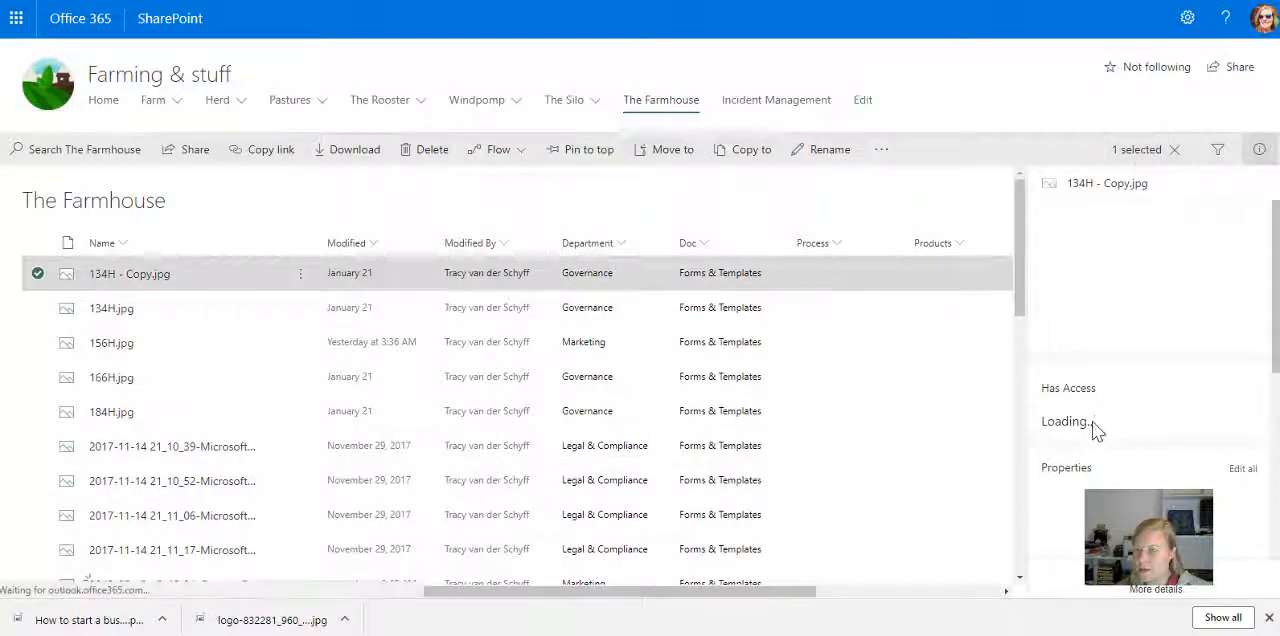
{"action": "scroll", "coordinate": [1108, 338], "scroll_direction": "down", "scroll_amount": 3}
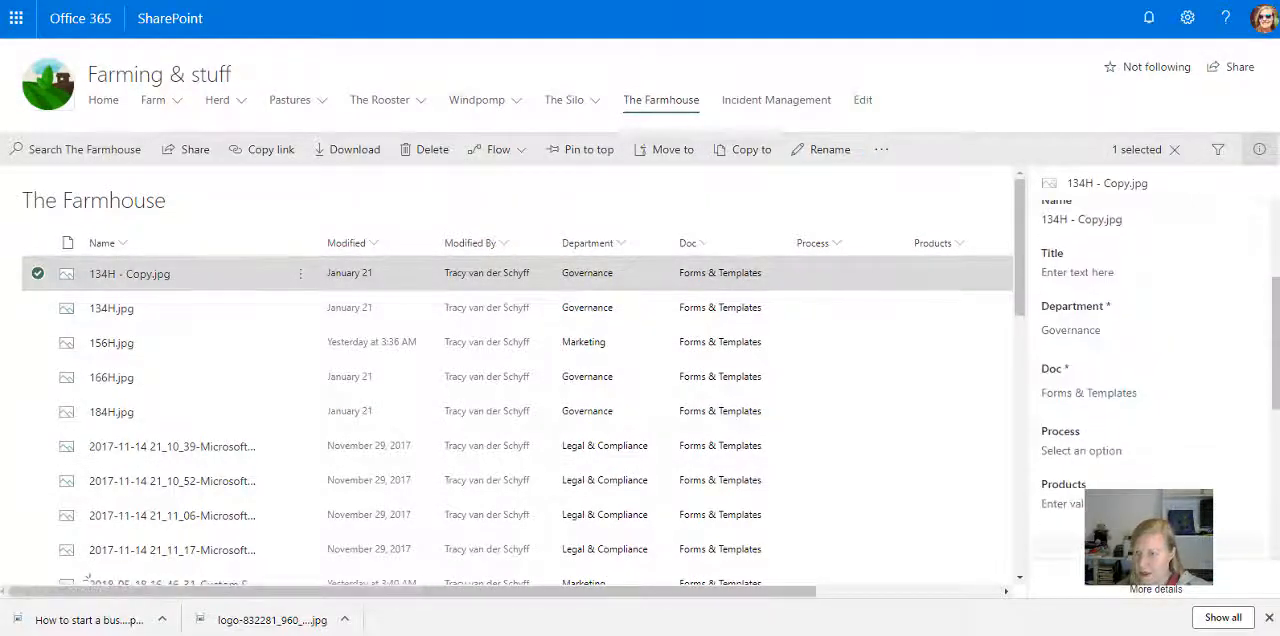
{"action": "scroll", "coordinate": [1100, 391], "scroll_direction": "down", "scroll_amount": 2}
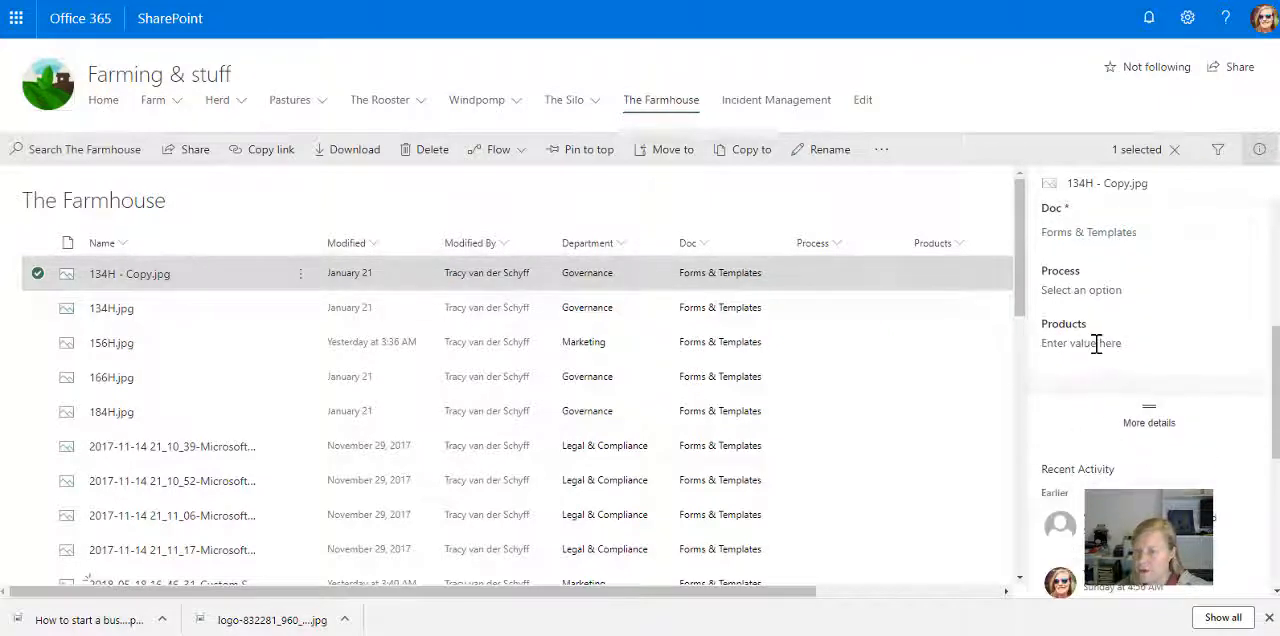
{"action": "left_click", "coordinate": [1096, 345]}
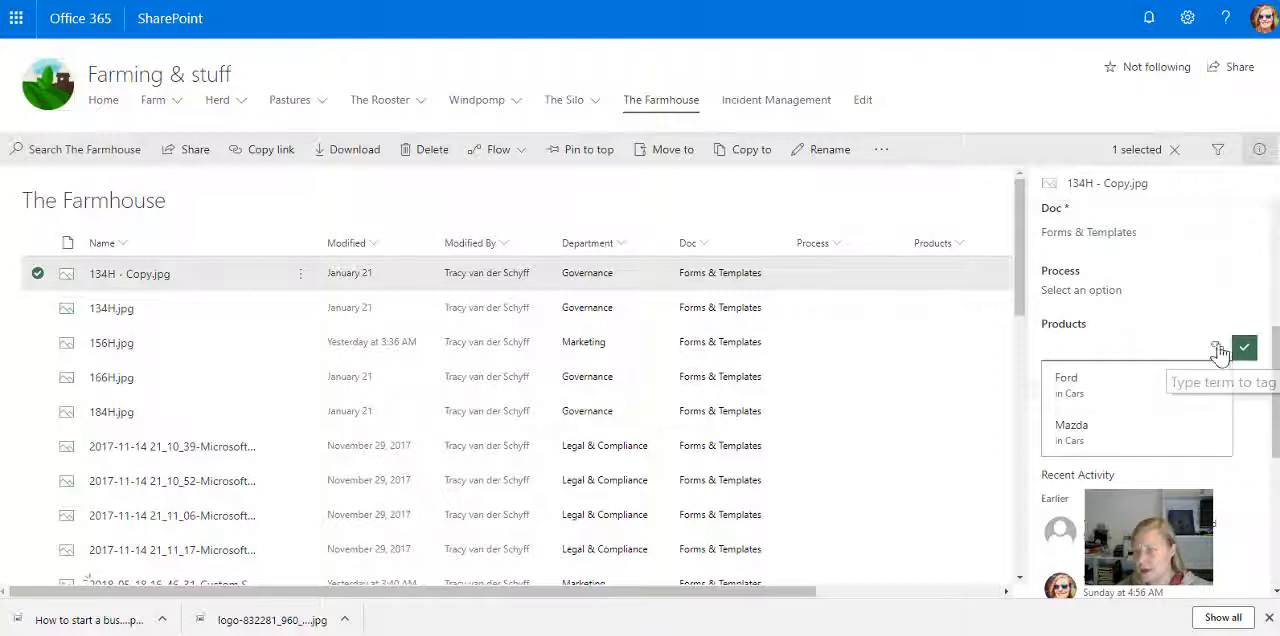
{"action": "left_click", "coordinate": [1114, 345]}
{"action": "type", "text": "fo"}
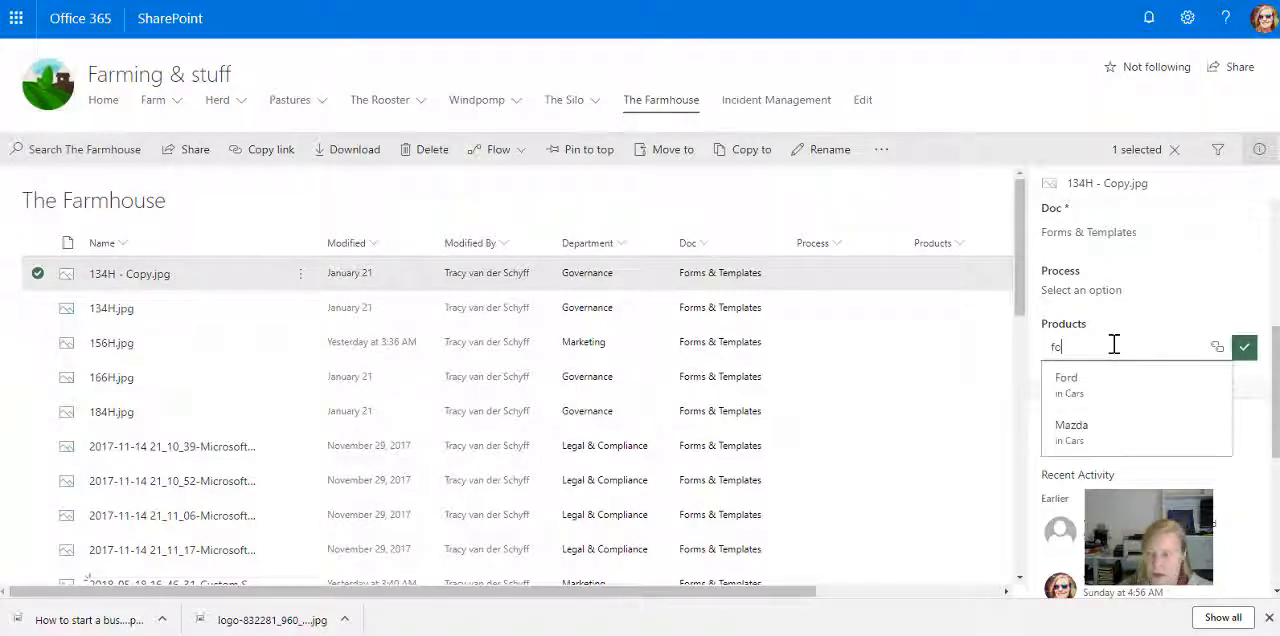
{"action": "type", "text": "r"}
{"action": "left_click", "coordinate": [1106, 387]}
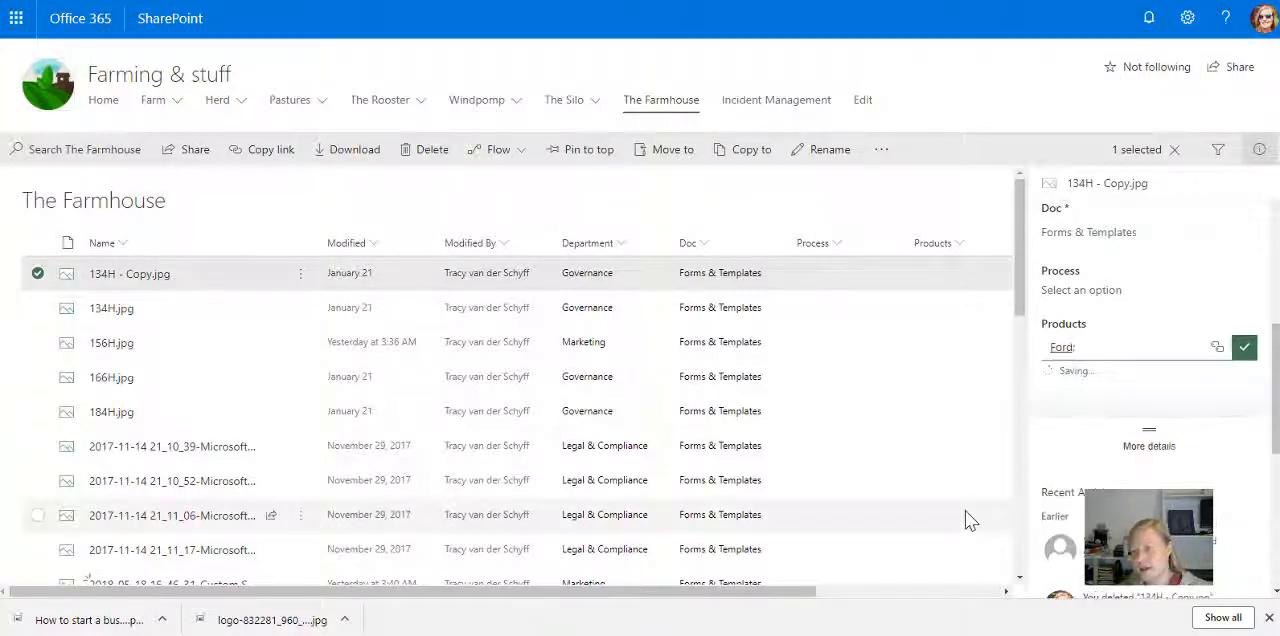